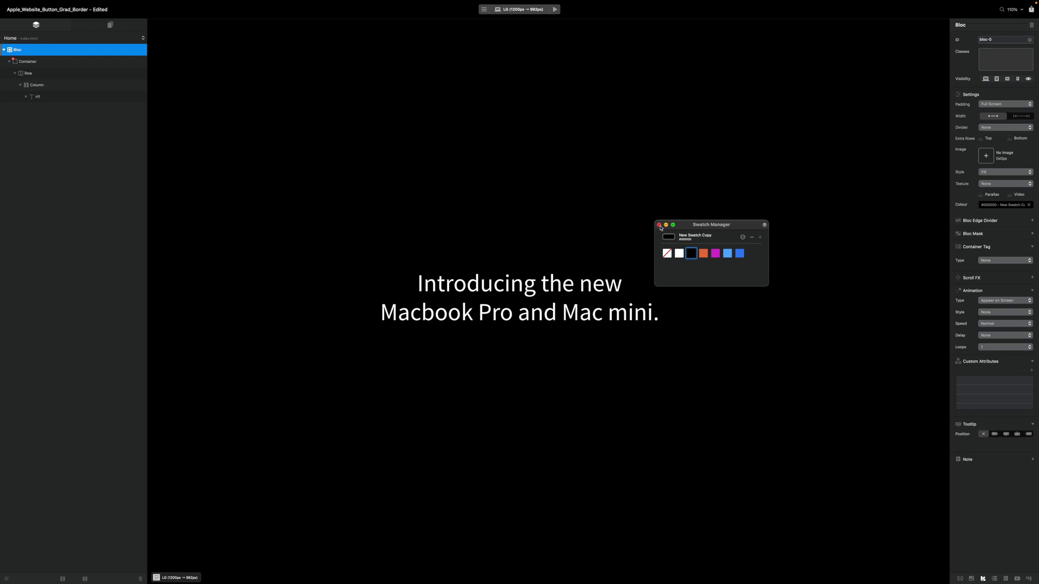
- Close the Swatch Manager now that the bloc uses the new black #000000 swatch
click(659, 225)
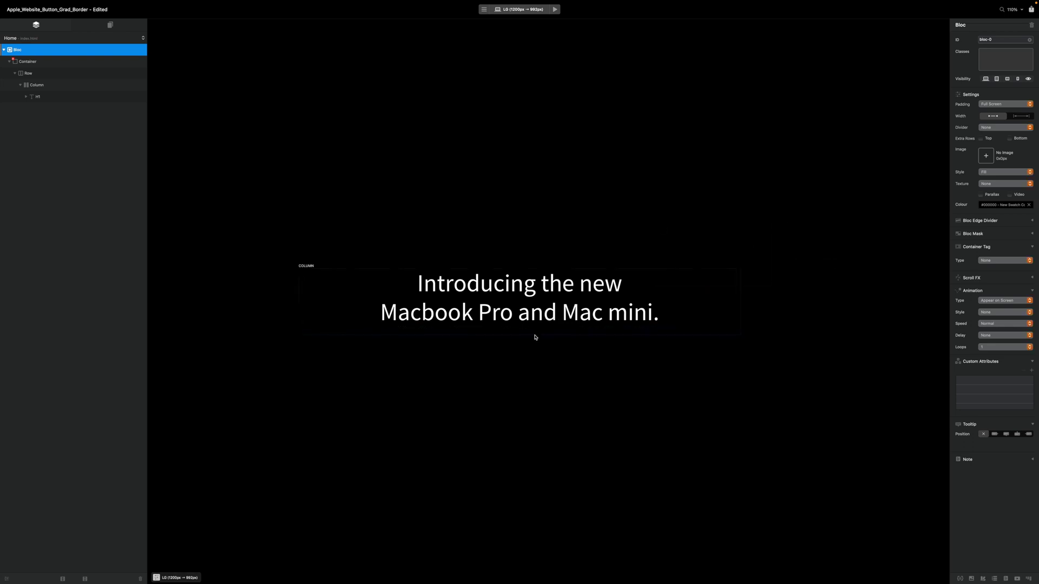
- Insert a Button bric under the Macbook Pro heading, labelled 'Watch the announcement'
click(529, 329)
click(519, 332)
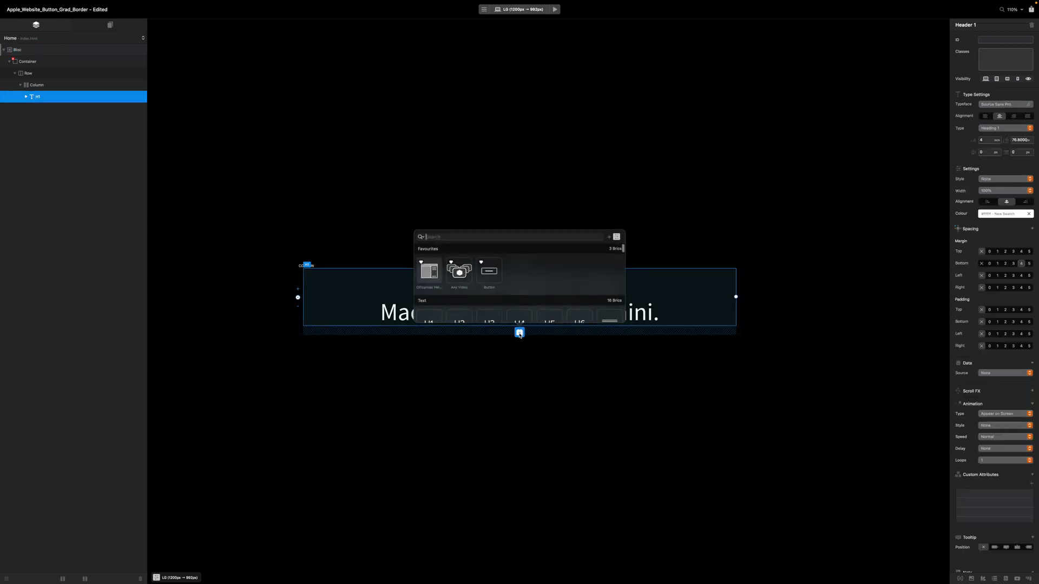
click(489, 271)
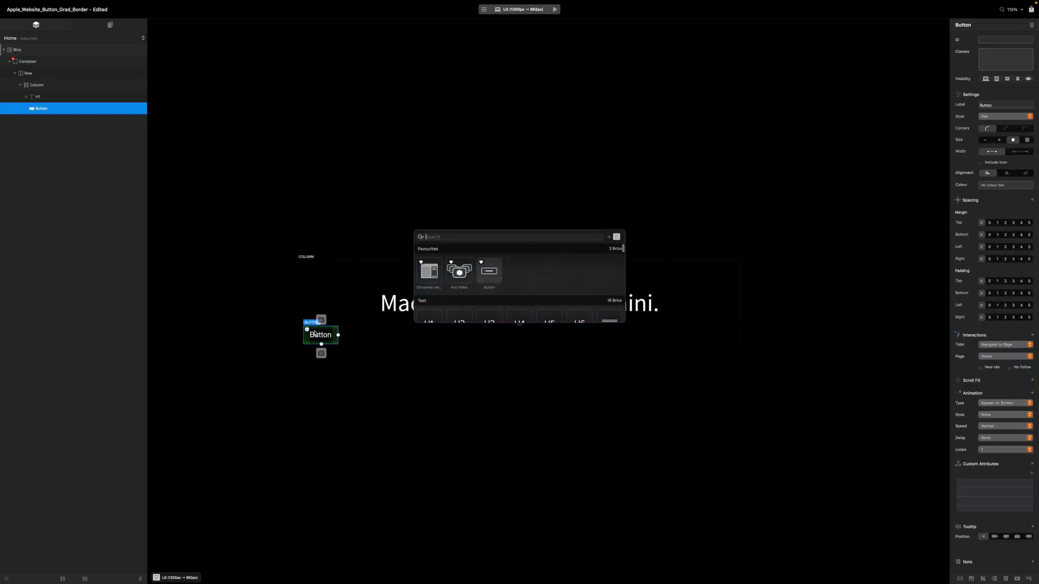
double_click(997, 105)
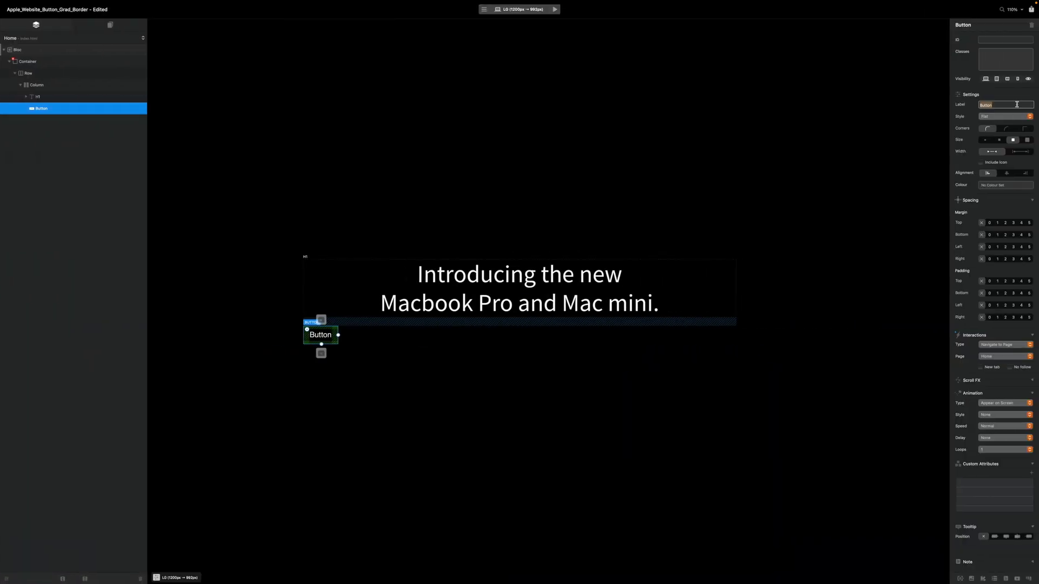
text(Watch the)
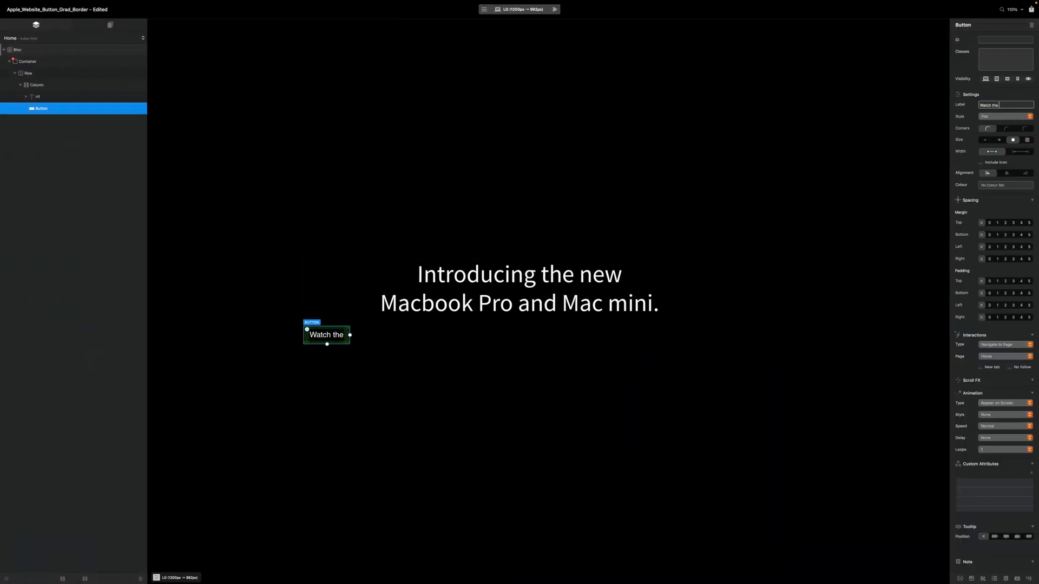
text( announcemen)
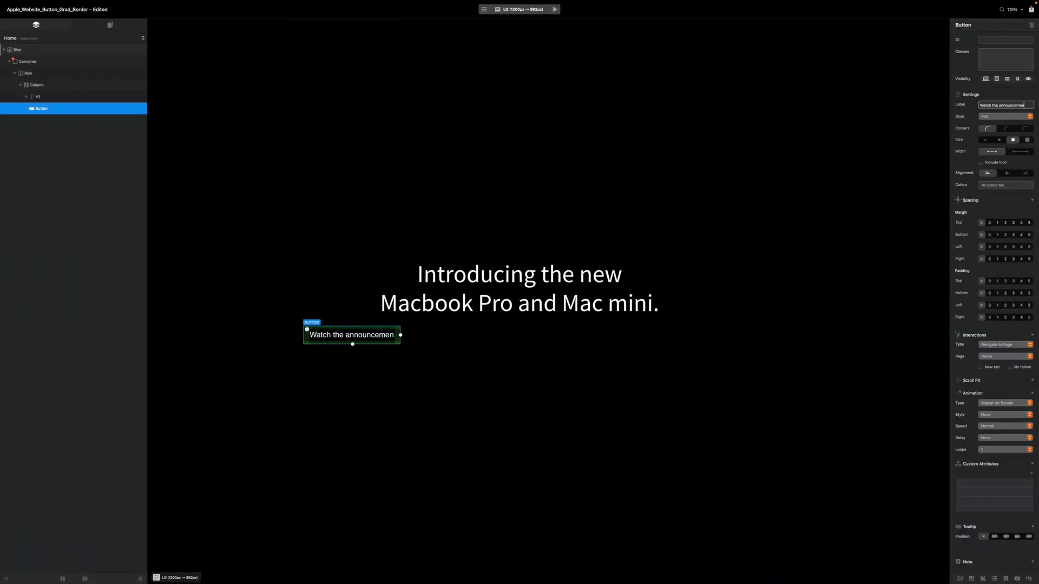
text(t)
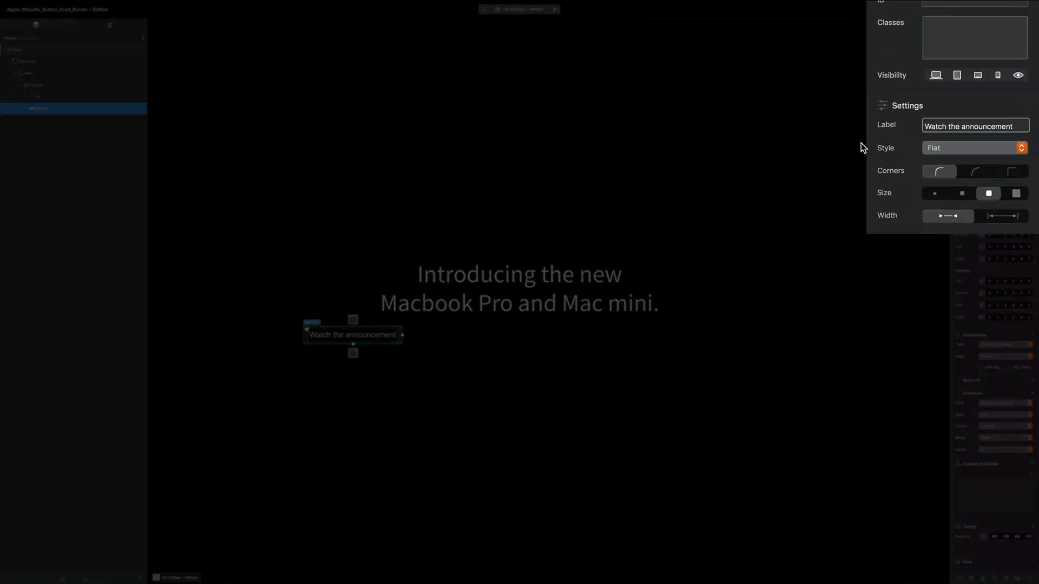
- Set the button's style to No Style and give it the class btn-cta
click(939, 154)
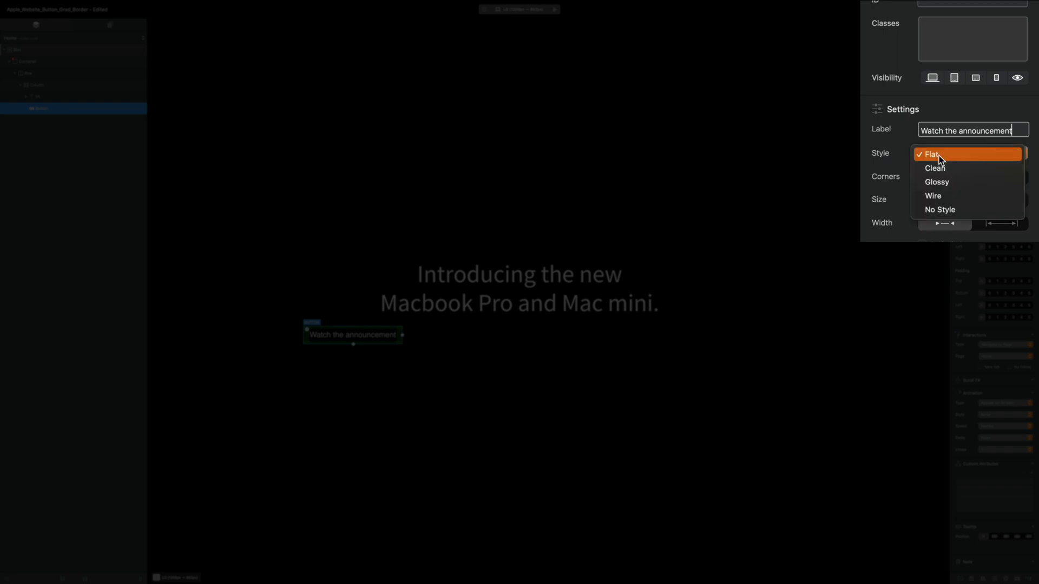
click(937, 210)
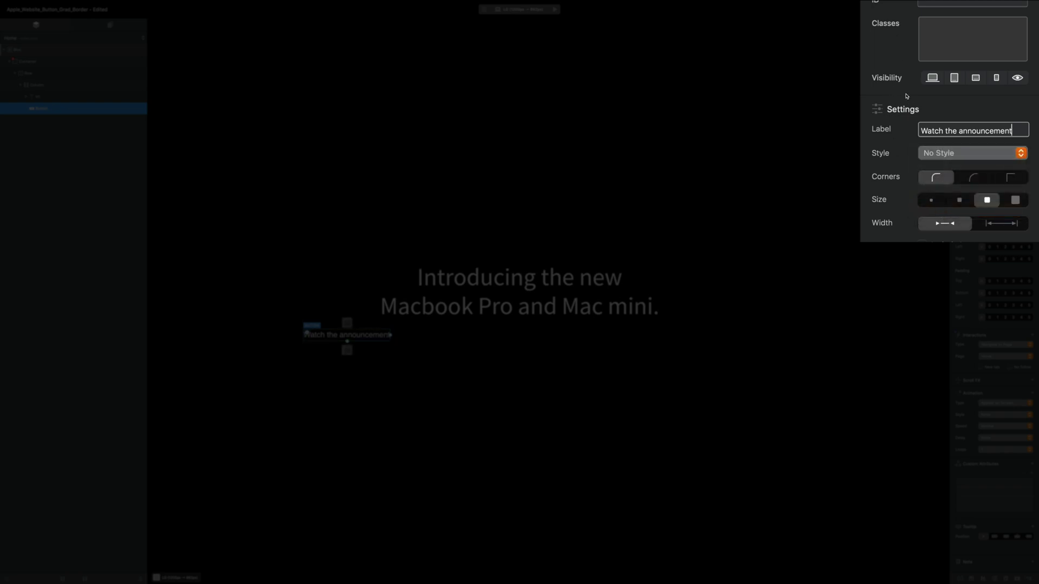
click(933, 34)
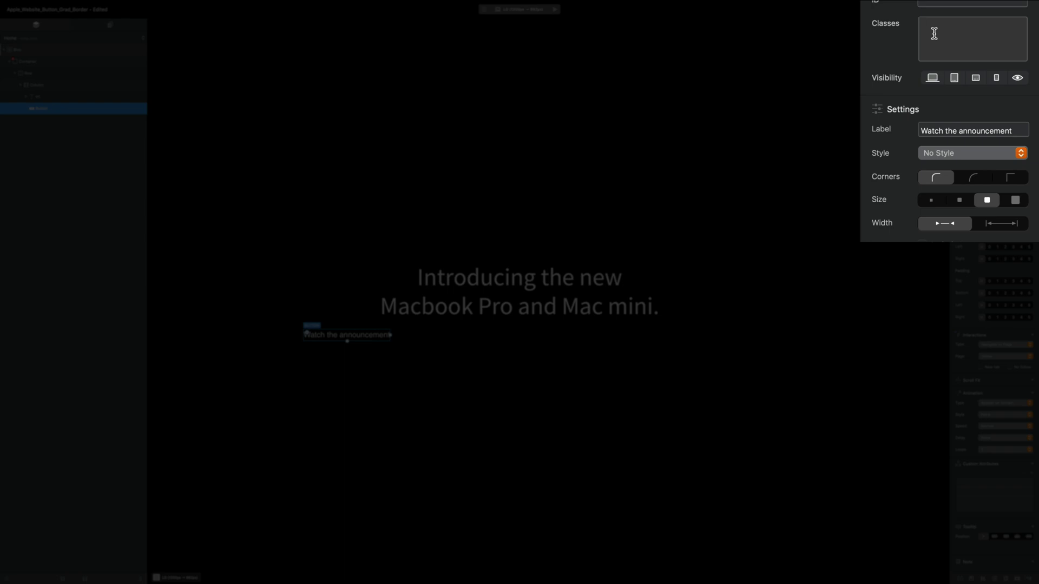
text(btn-cta)
key(Return)
- In the btn-cta Class Editor, set Dimensions to width 320 and height 55
click(930, 25)
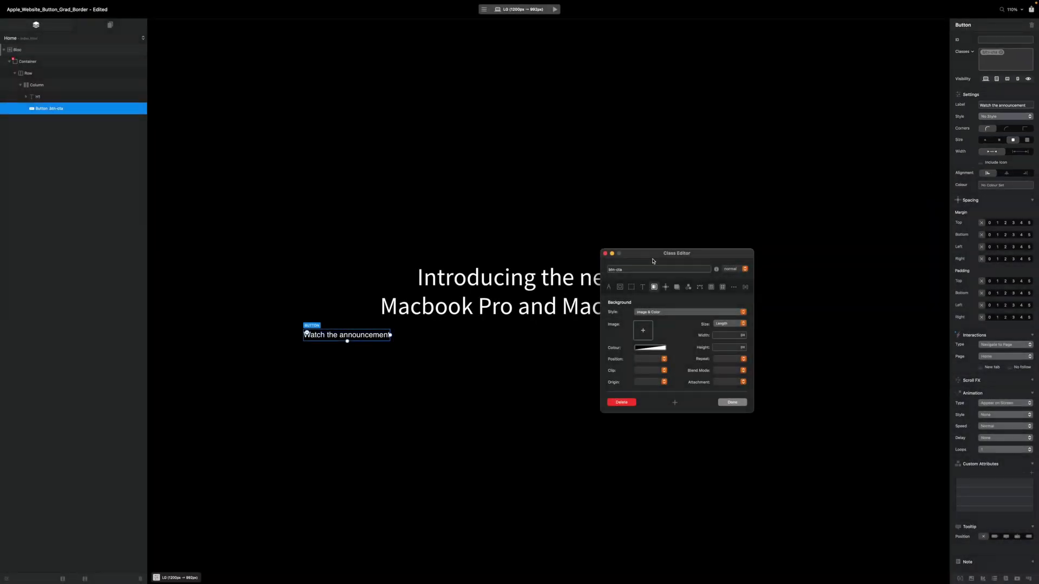
drag(664, 278, 743, 299)
click(591, 337)
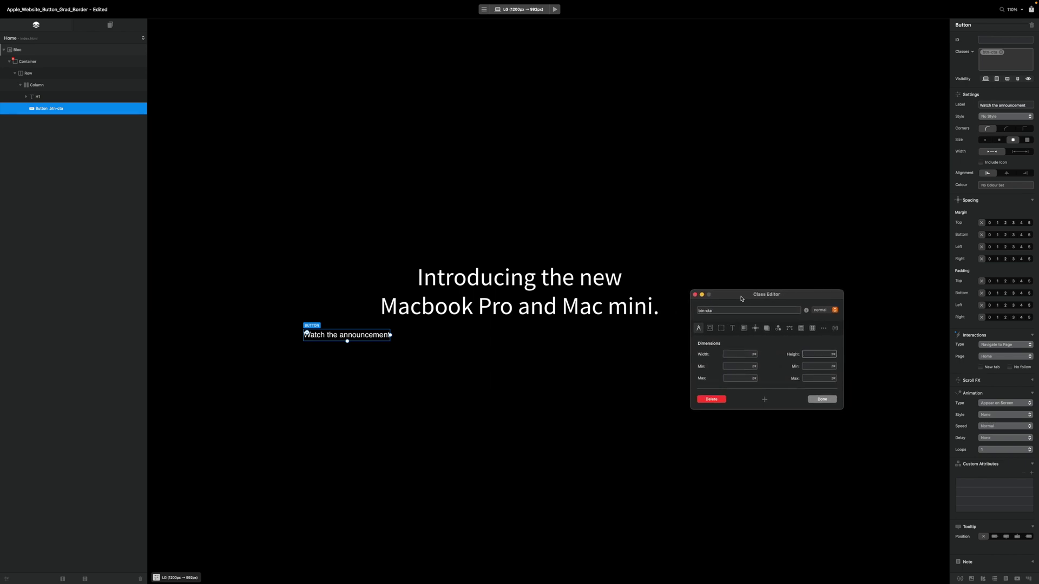
click(733, 355)
text(300)
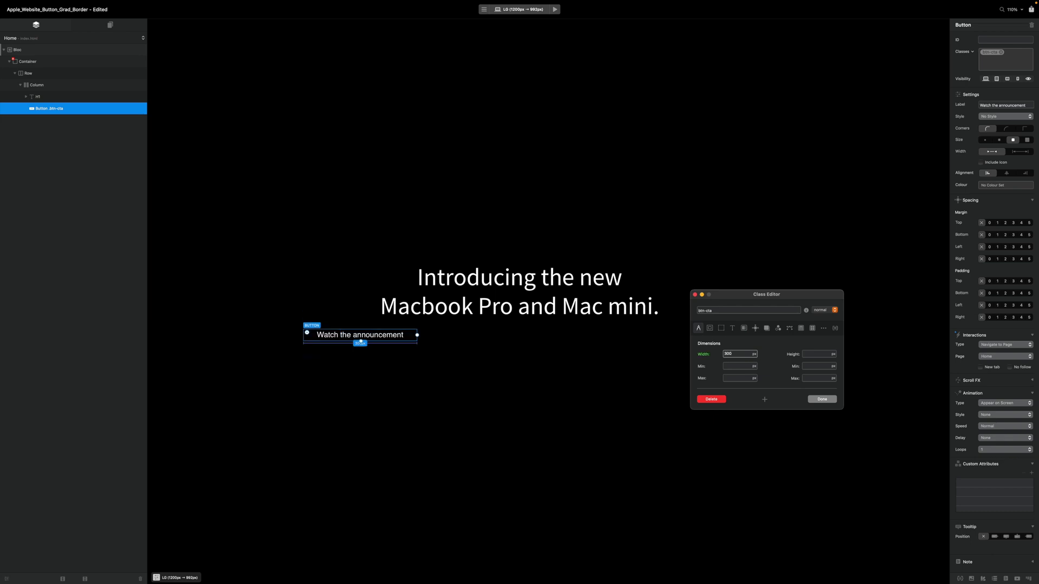
key(BackSpace)
key(BackSpace)
key(BackSpace)
text(320)
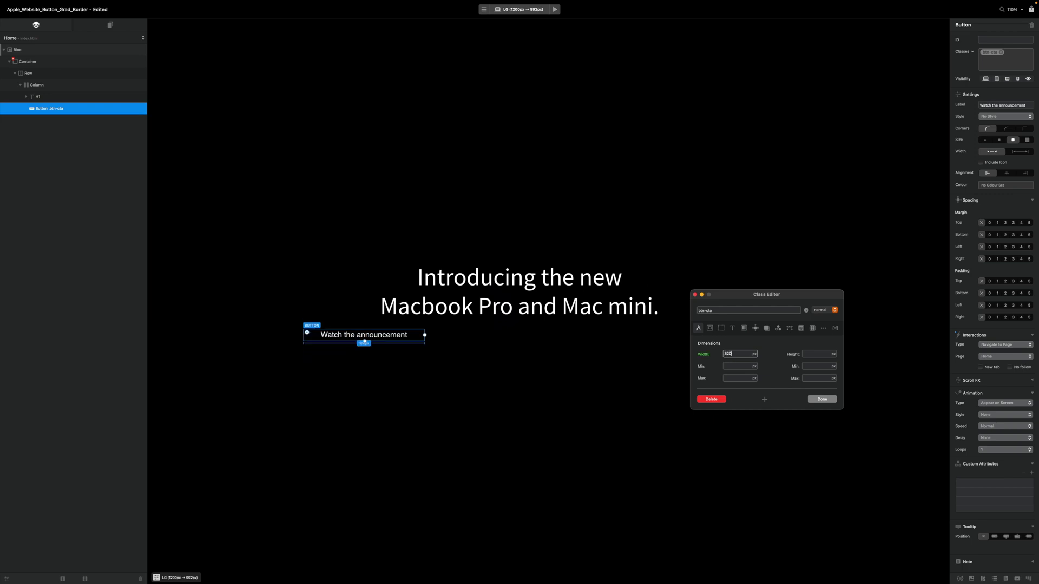
click(818, 354)
text(50)
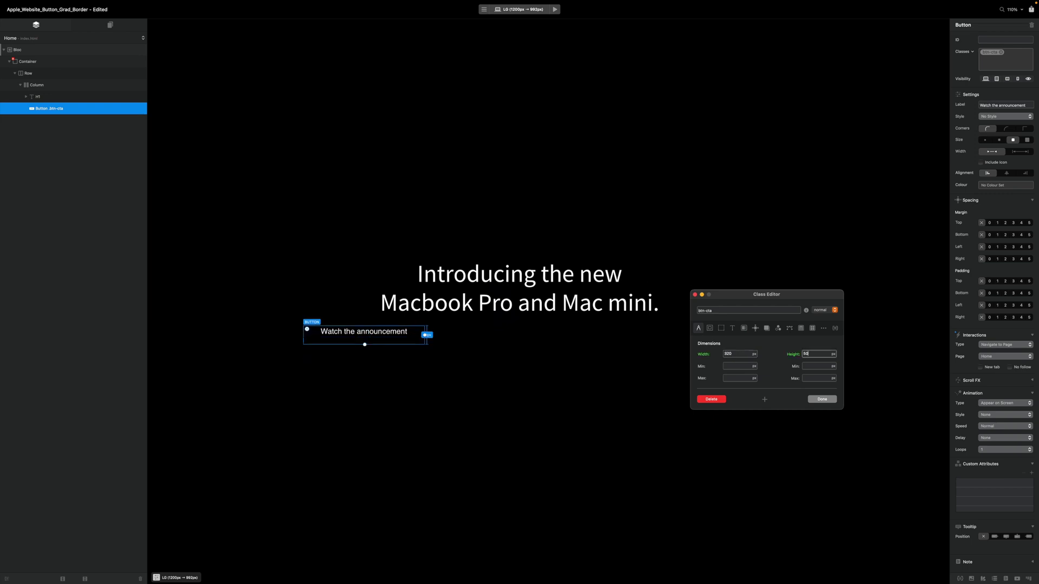
key(BackSpace)
key(BackSpace)
text(55)
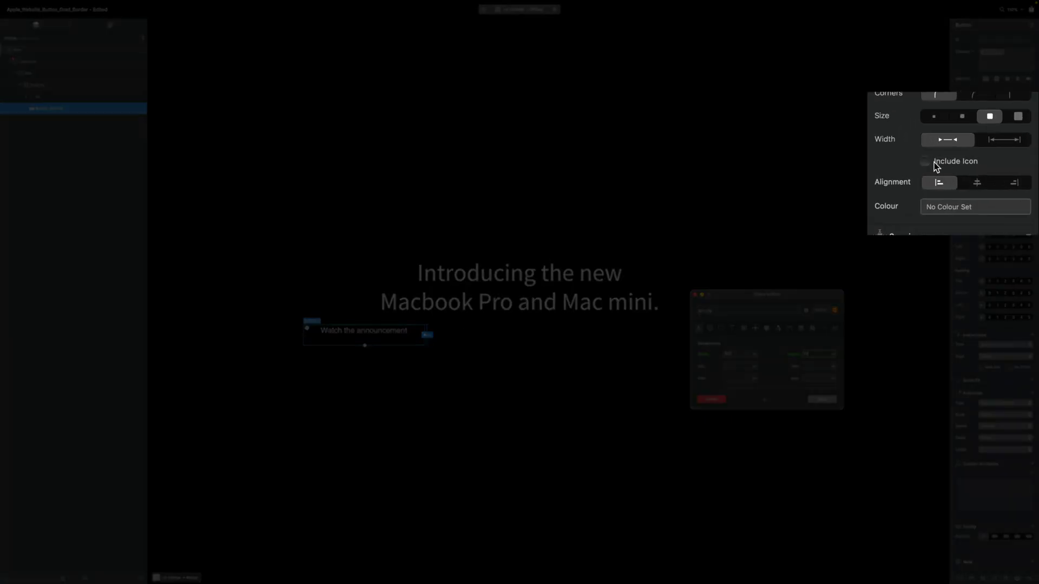
- Tick Include Icon so a star appears beside the button label
click(985, 163)
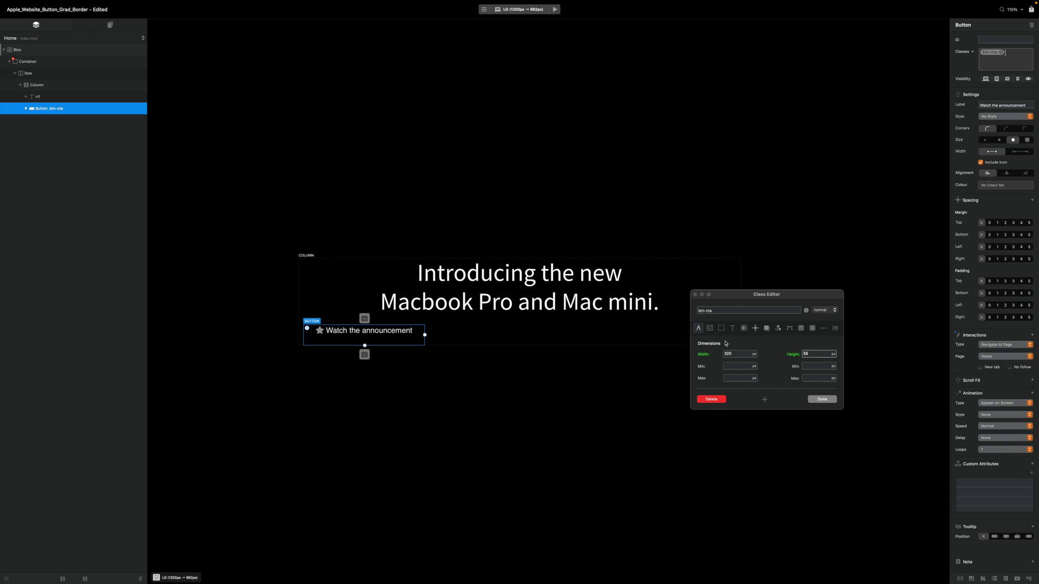
drag(760, 298, 656, 305)
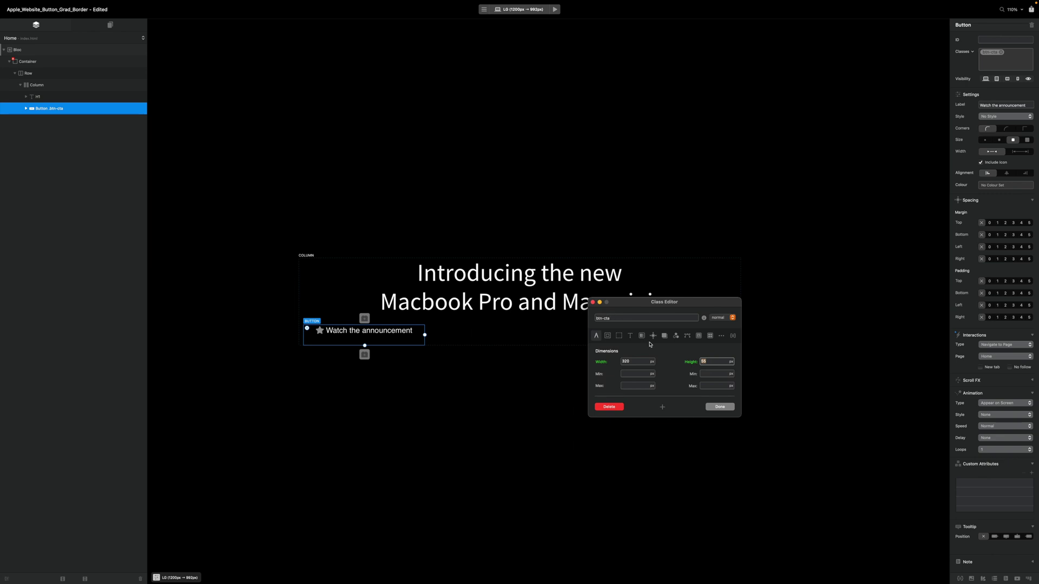
- Set btn-cta to display flex, row-reverse direction, centre align and centre justify
click(653, 336)
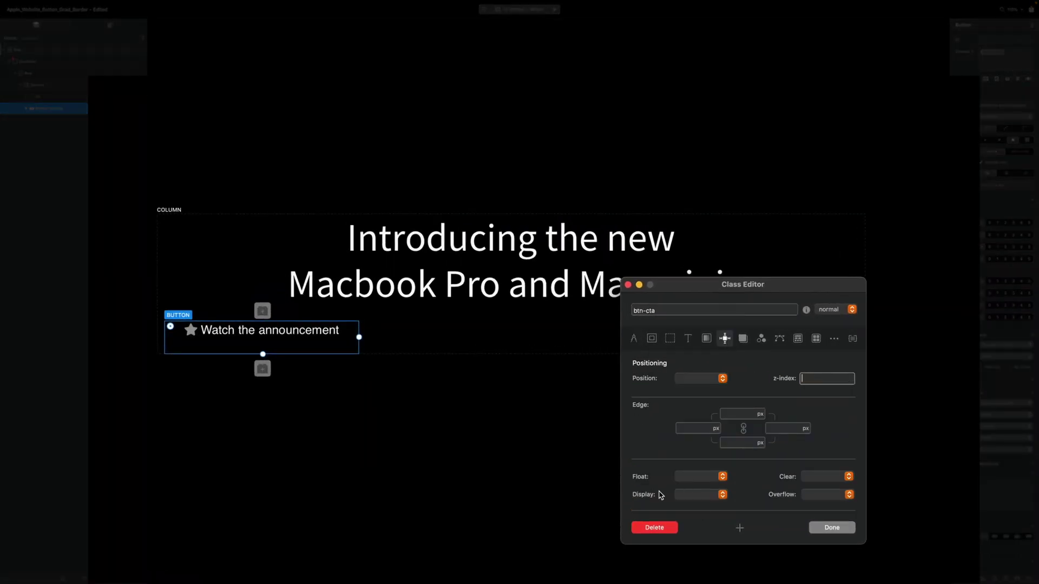
click(699, 494)
click(704, 539)
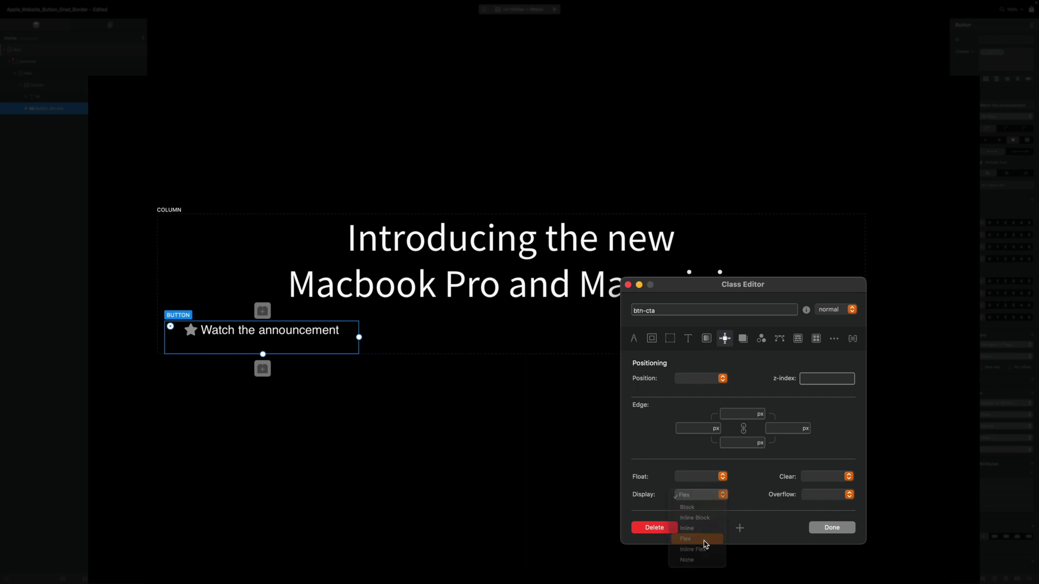
click(797, 340)
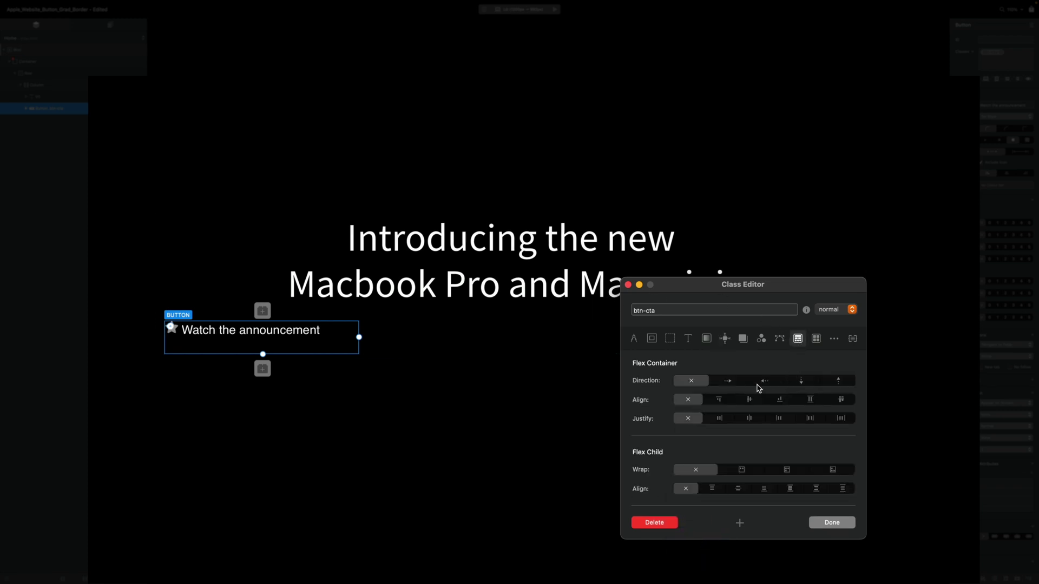
click(769, 383)
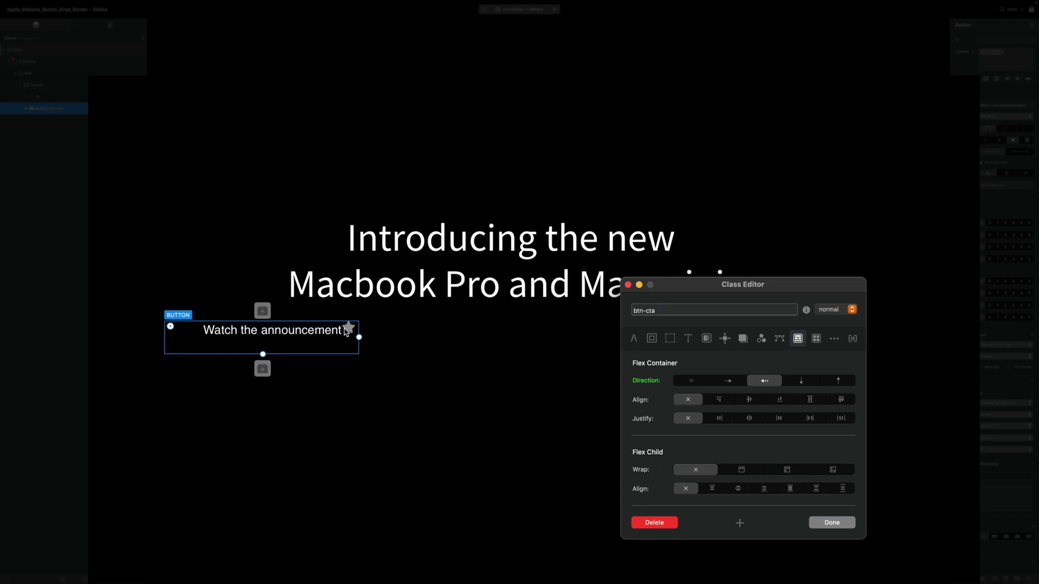
click(752, 403)
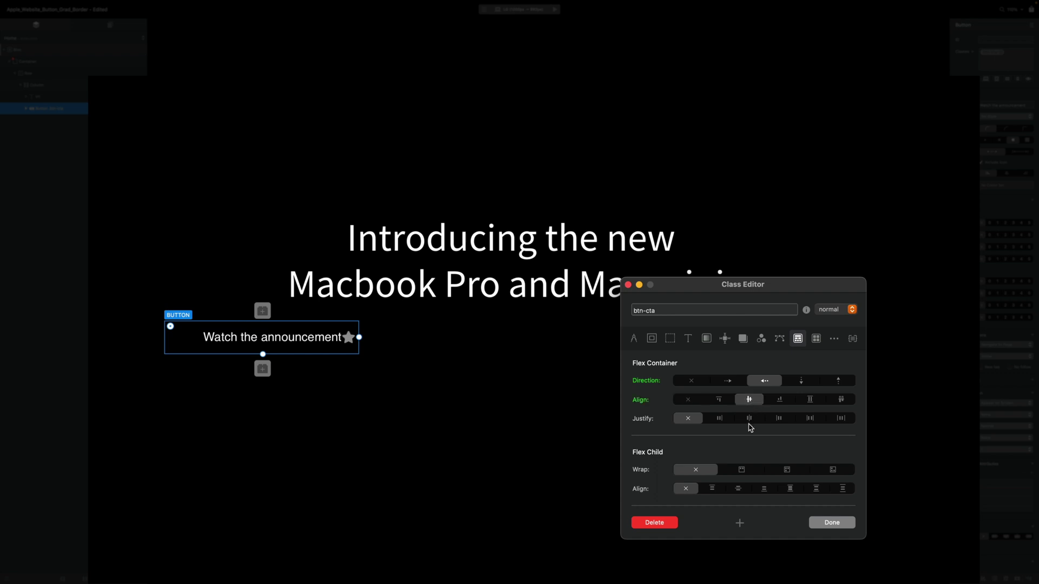
click(752, 420)
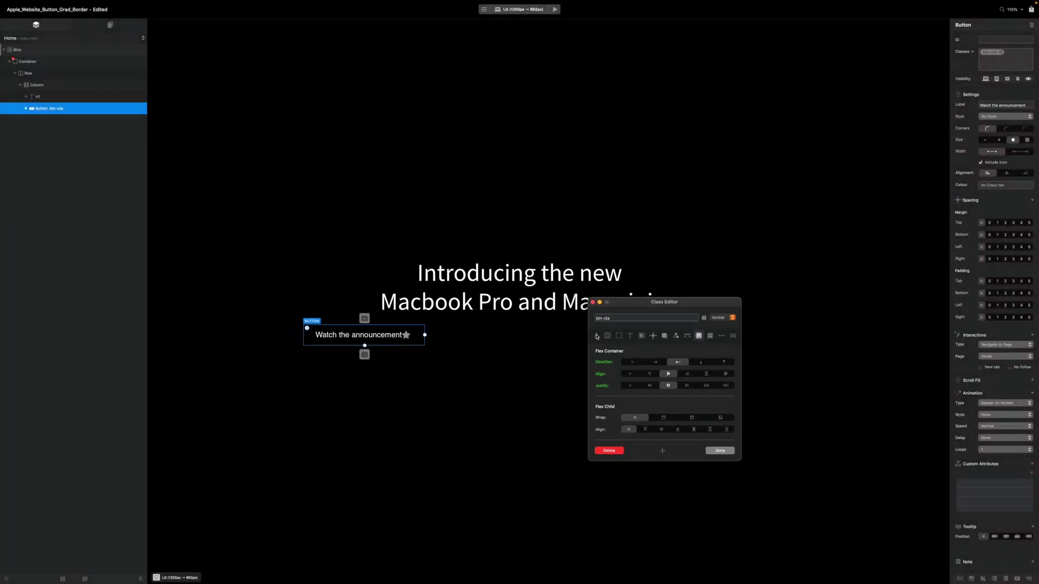
click(593, 303)
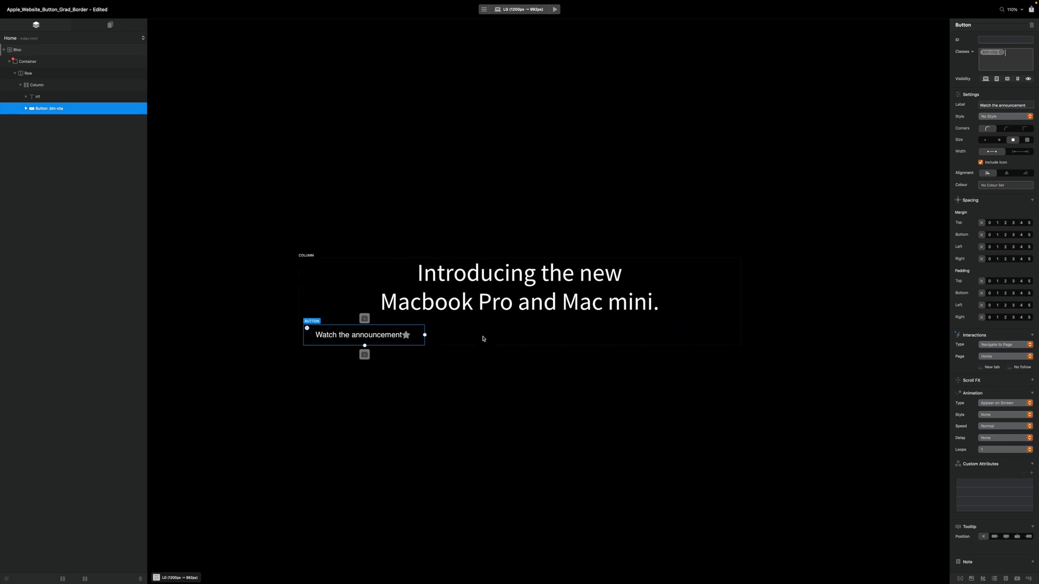
- Swap the button's star for the circled arrow icon found by searching 'arrow' in Ionicons
click(406, 336)
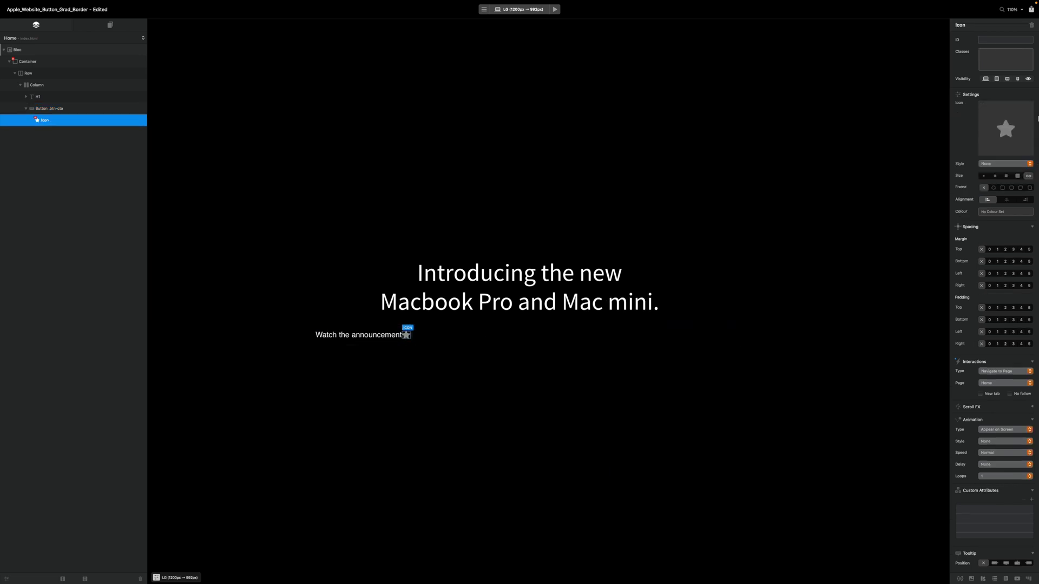
click(1007, 126)
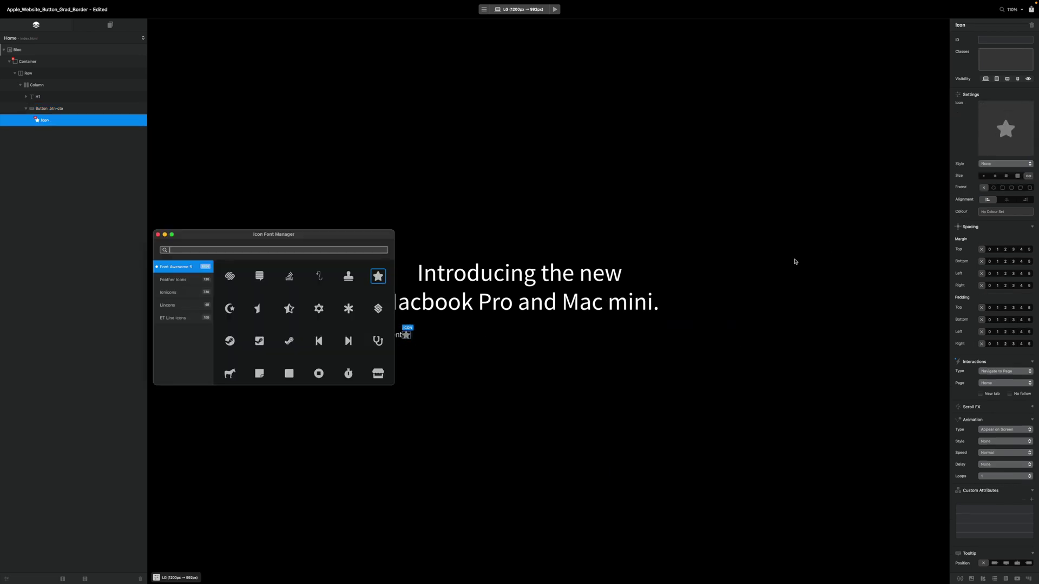
click(183, 293)
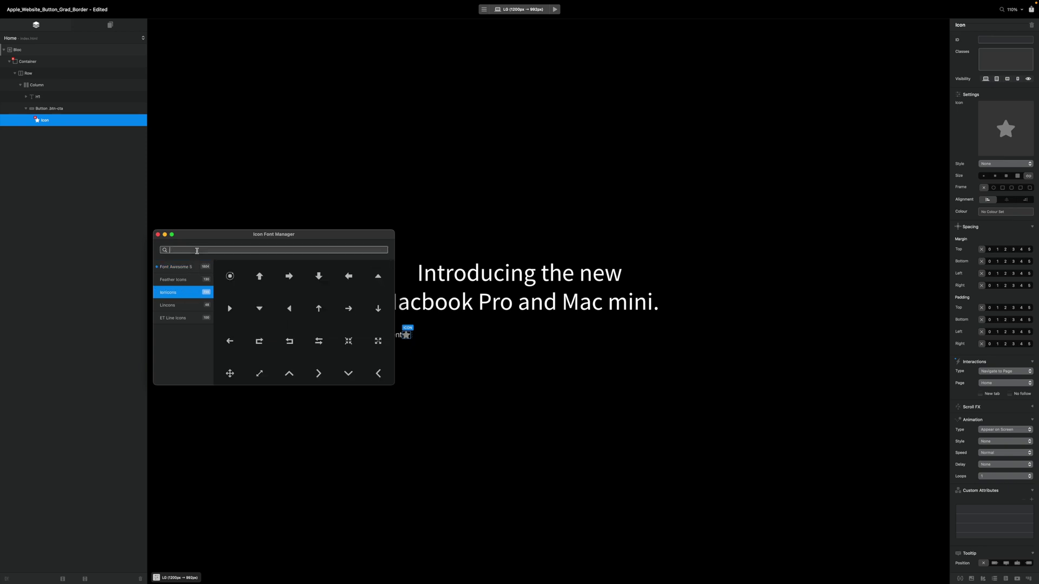
text(arrow)
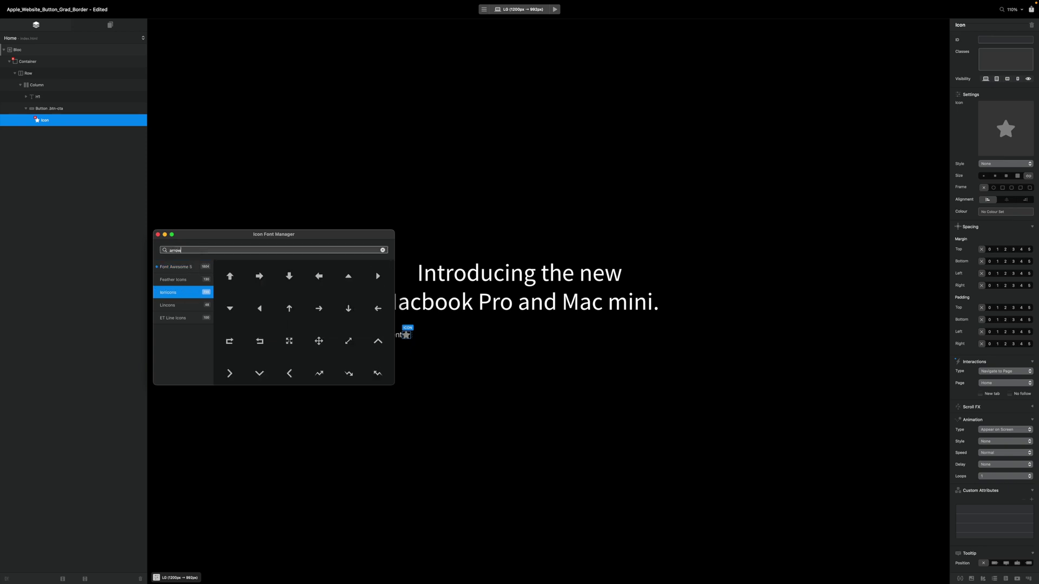
scroll(359, 359, down, 3)
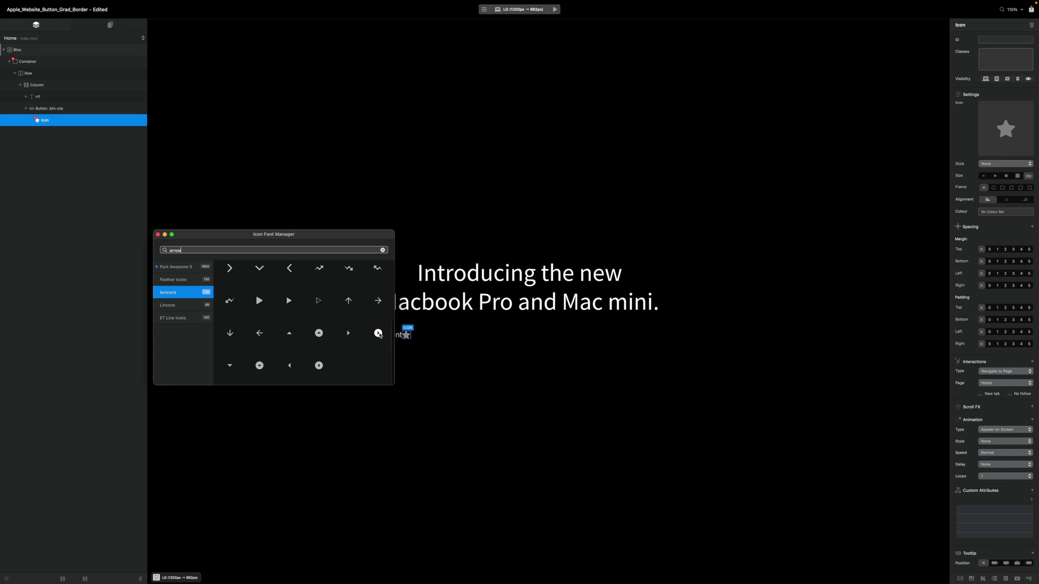
click(378, 334)
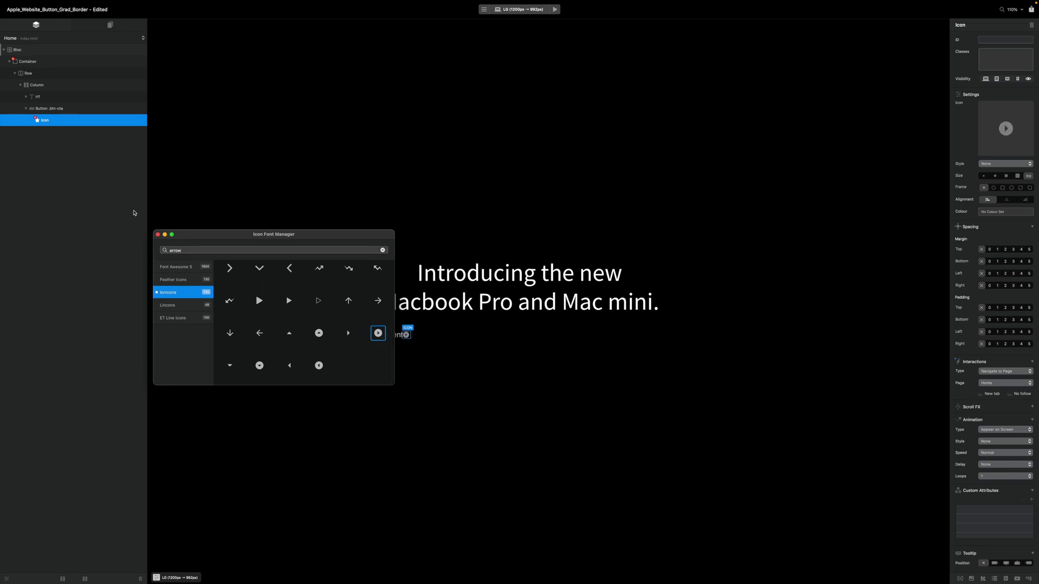
click(157, 235)
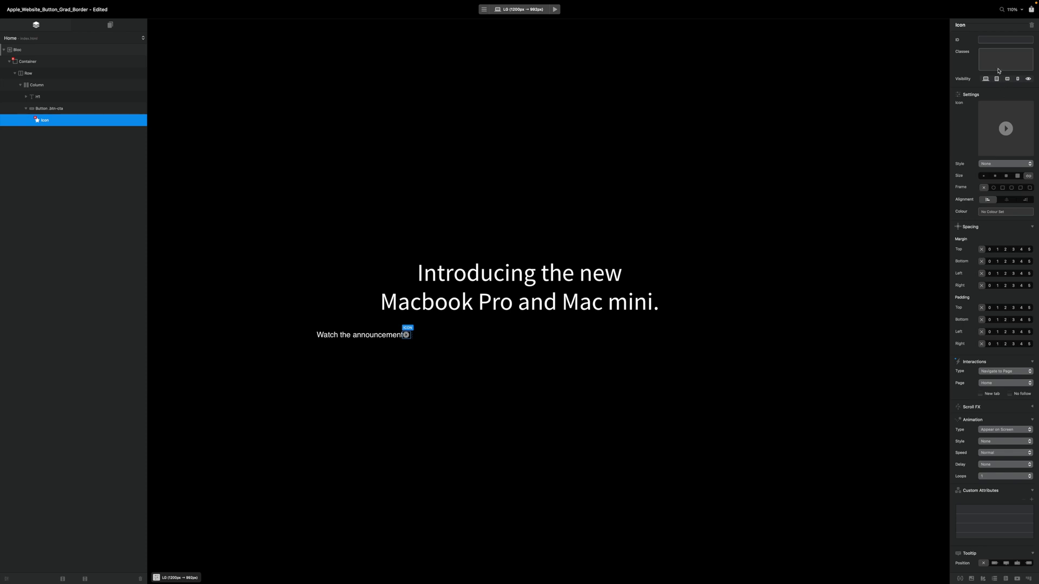
- Add the class btn-icon to the arrow icon and open its Class Editor
text(tn-icon)
key(Return)
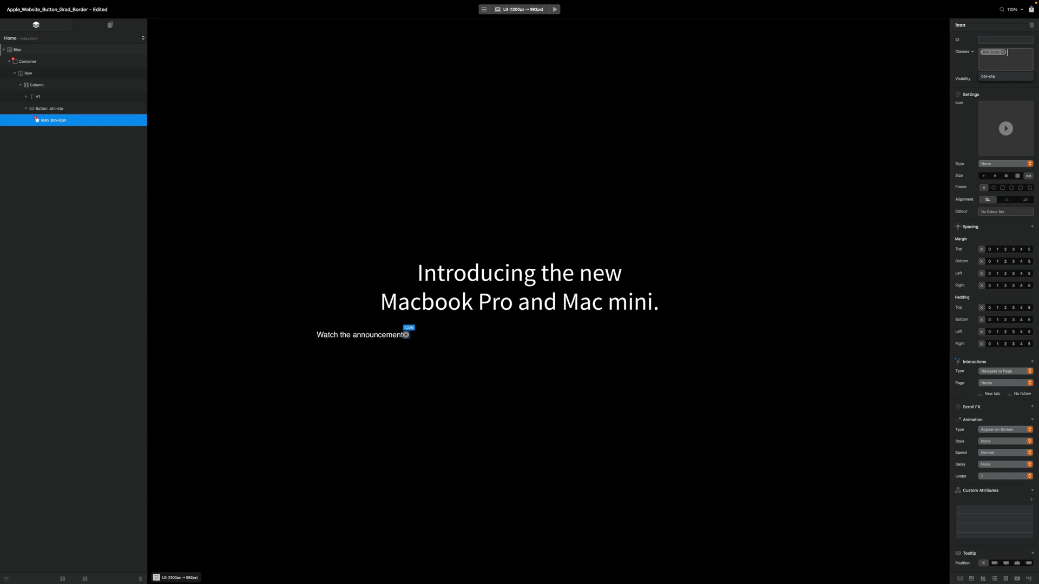
click(992, 52)
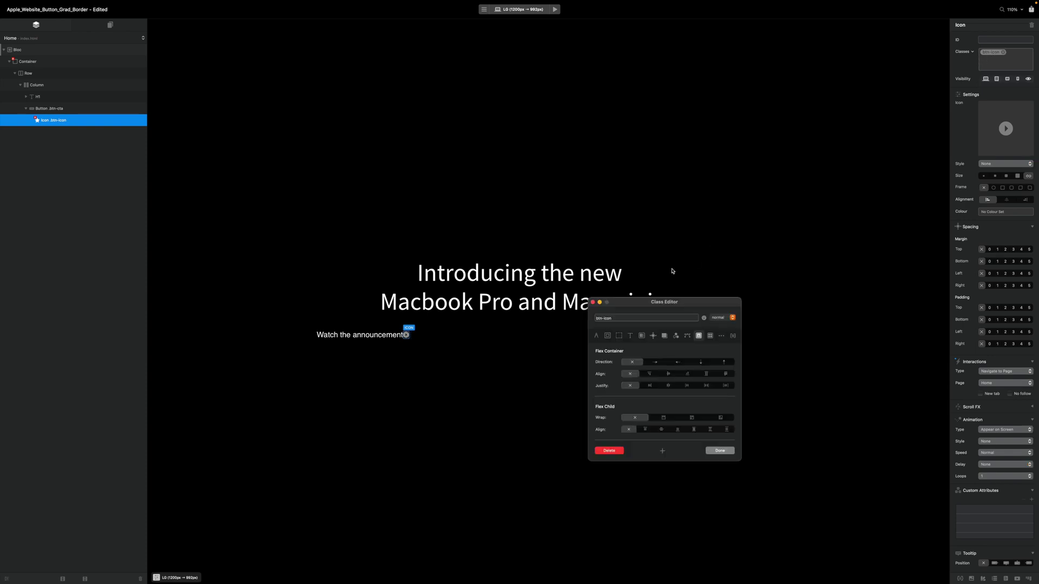
drag(667, 304, 536, 267)
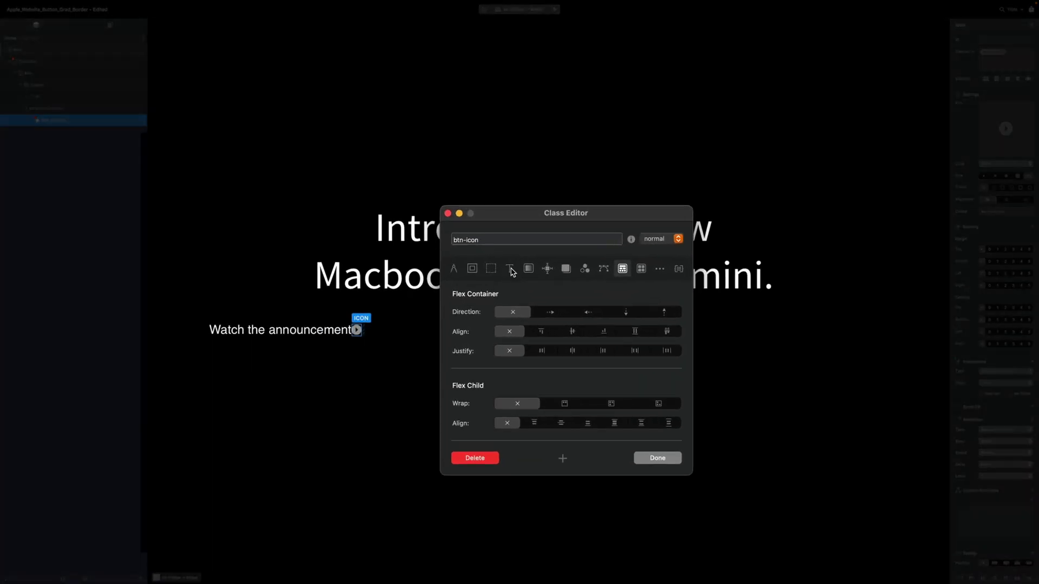
- Set the btn-icon Typography size in em units, about 1.1 em
click(510, 269)
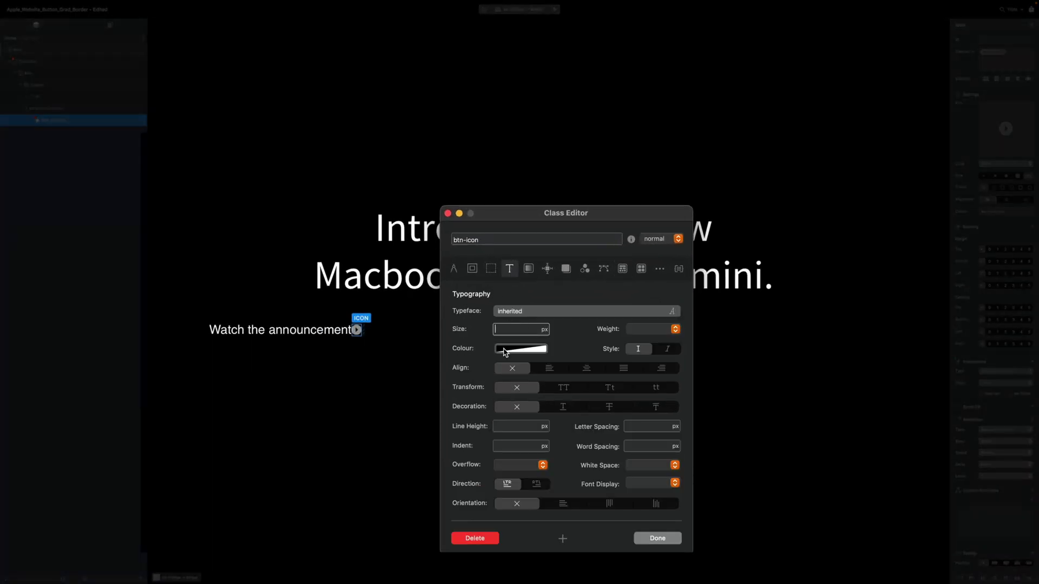
click(544, 330)
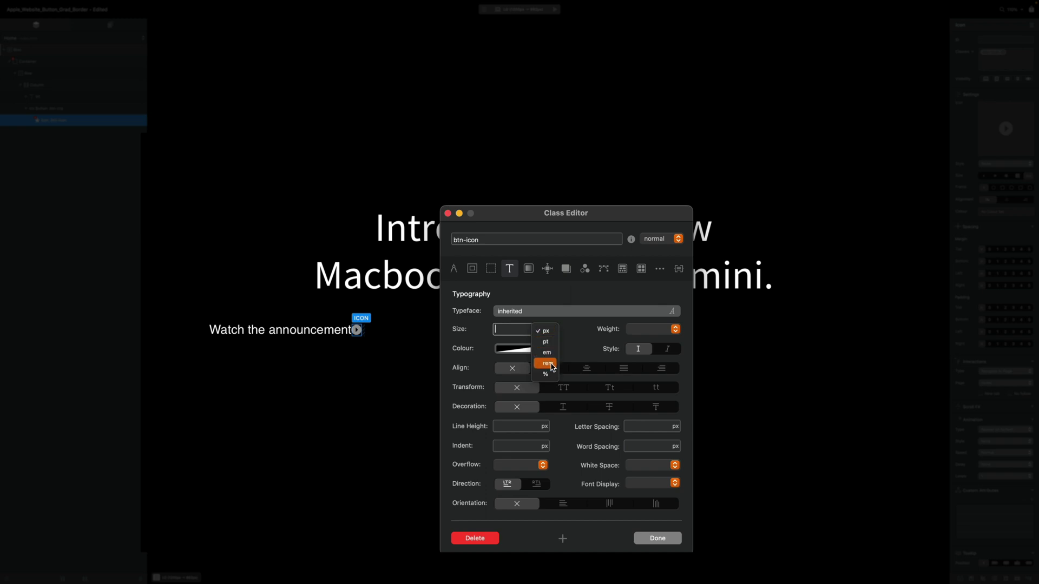
click(547, 353)
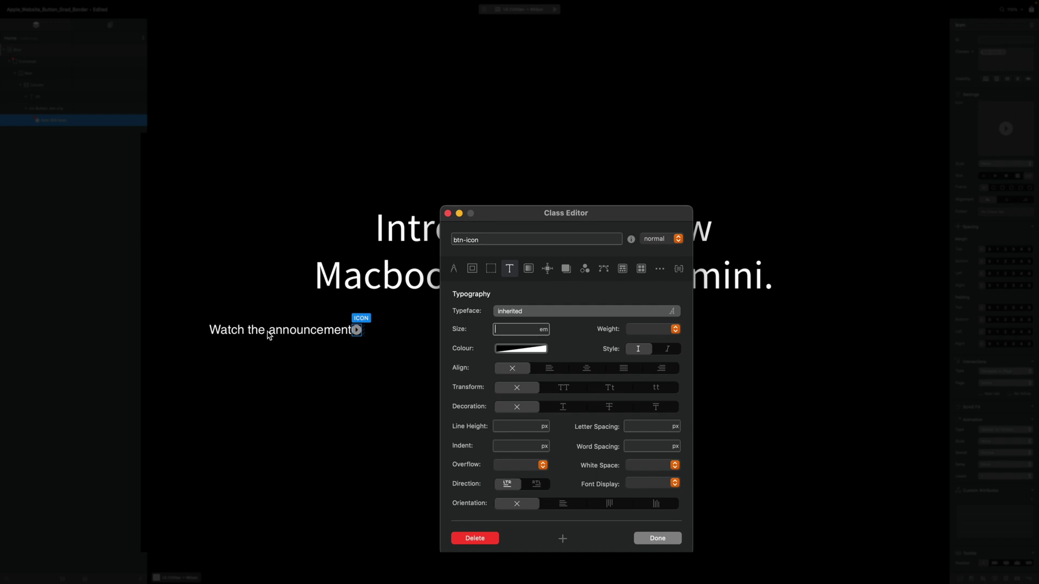
click(536, 331)
text(1.2)
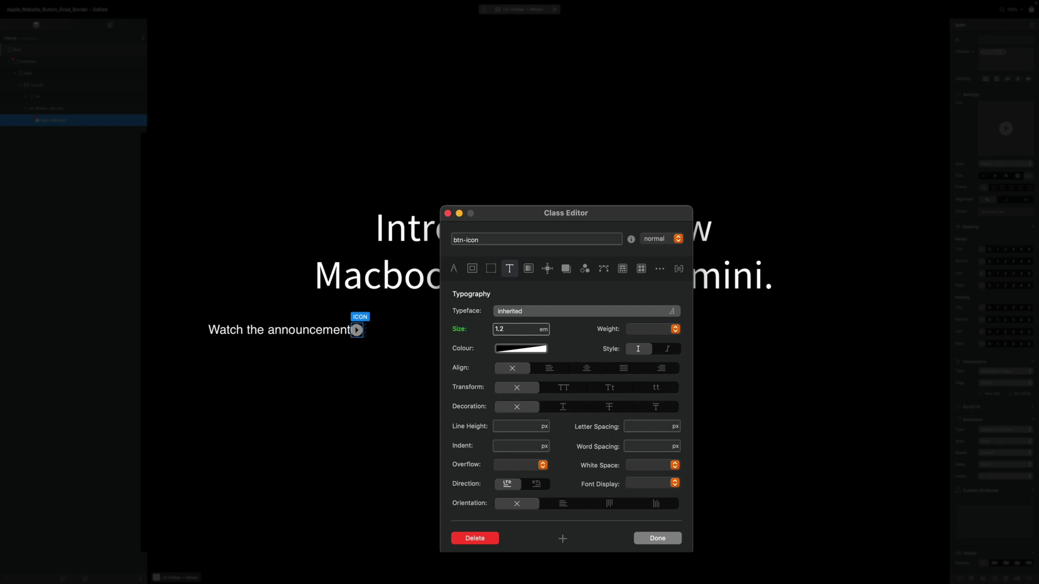
text(1)
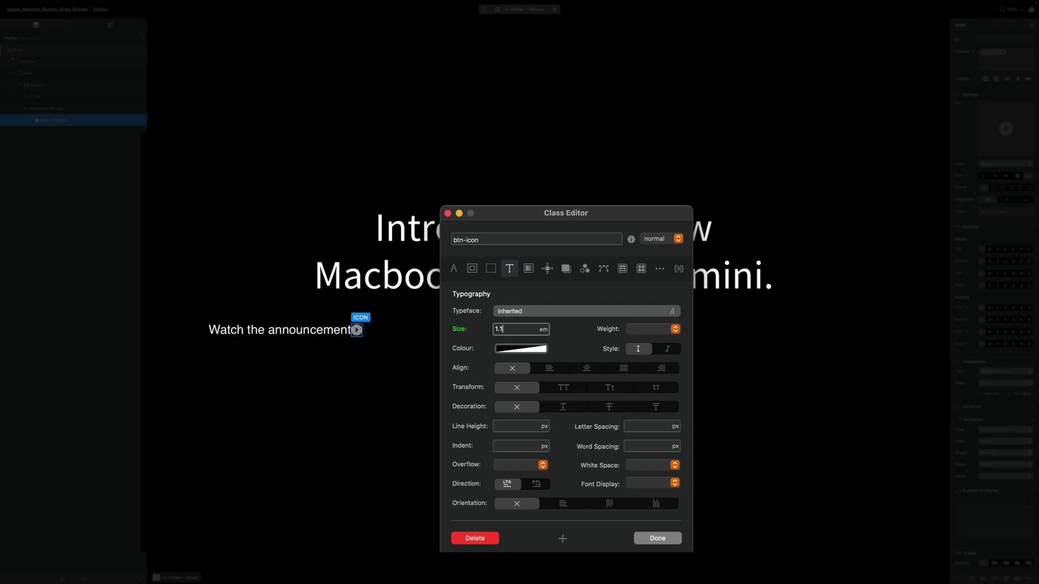
- Give btn-icon a 0.3 em left margin and close the Class Editor
click(471, 269)
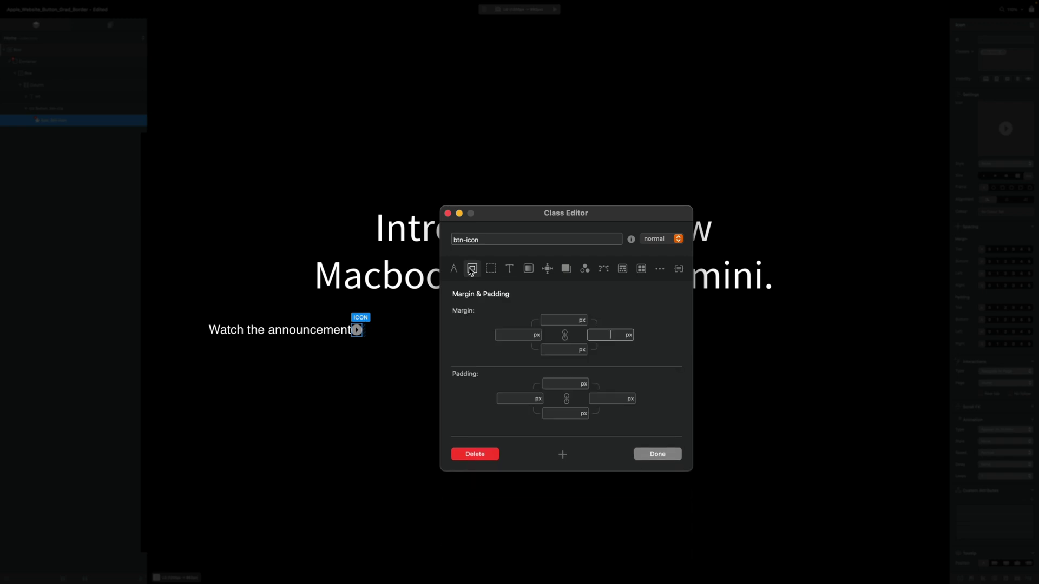
click(536, 335)
click(539, 357)
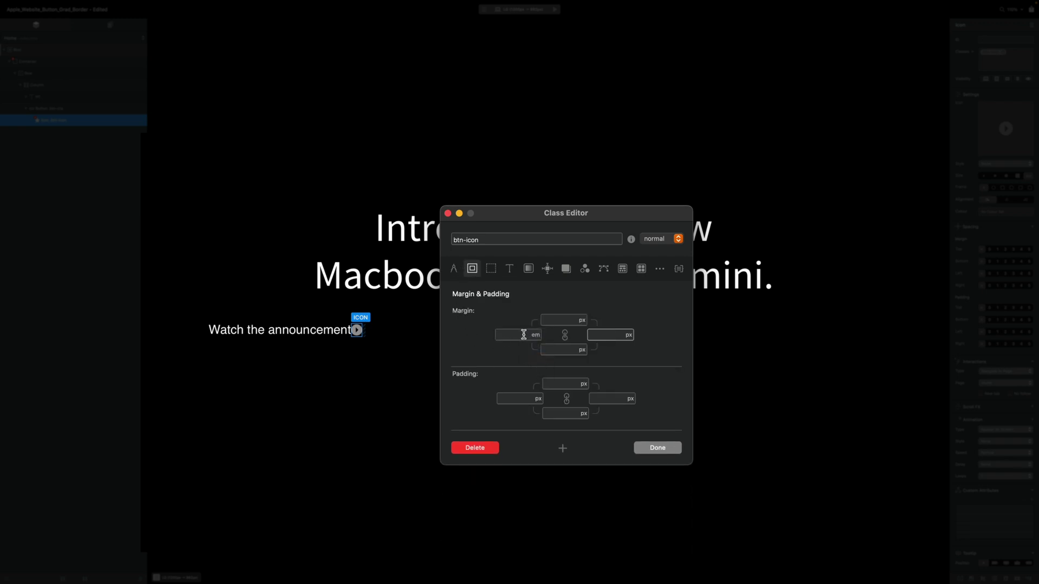
click(524, 334)
text(0.6)
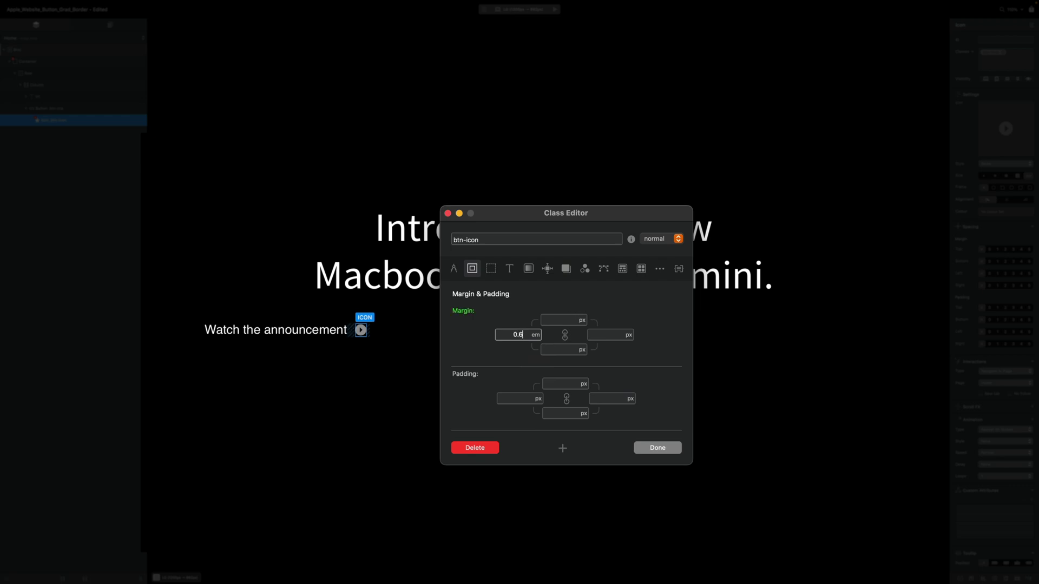
key(BackSpace)
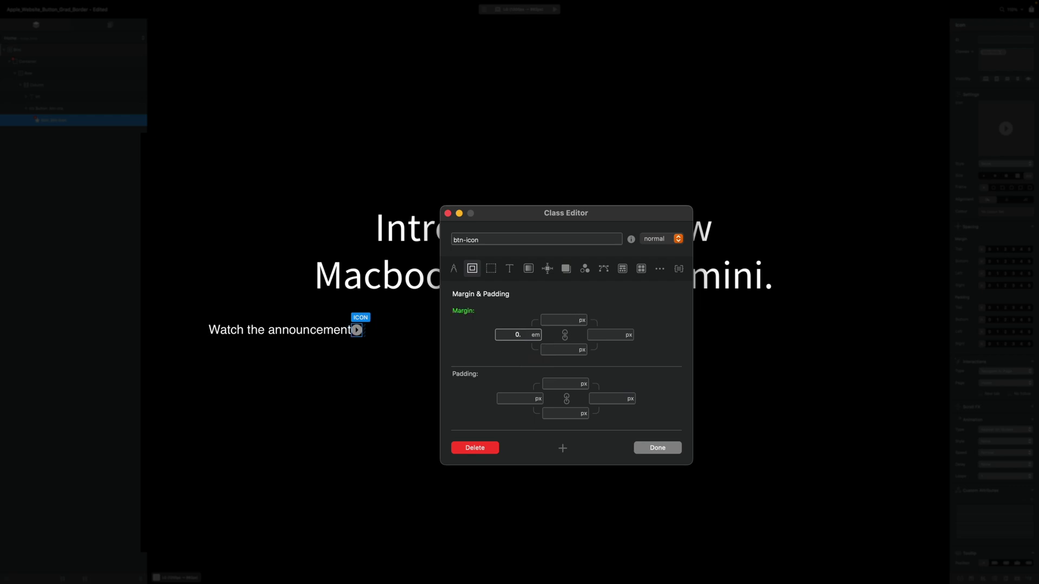
text(5)
key(BackSpace)
text(3)
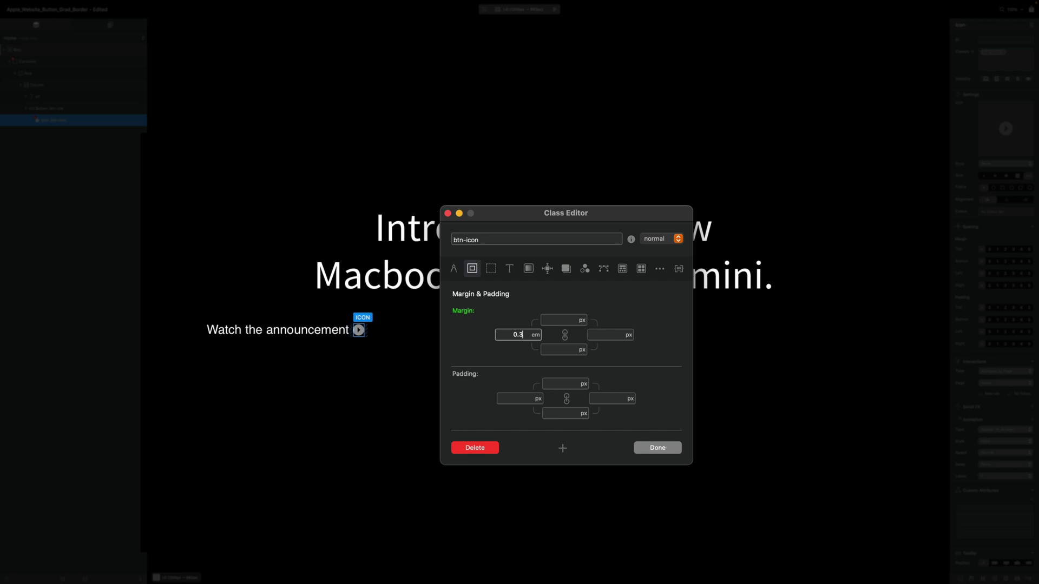
click(669, 448)
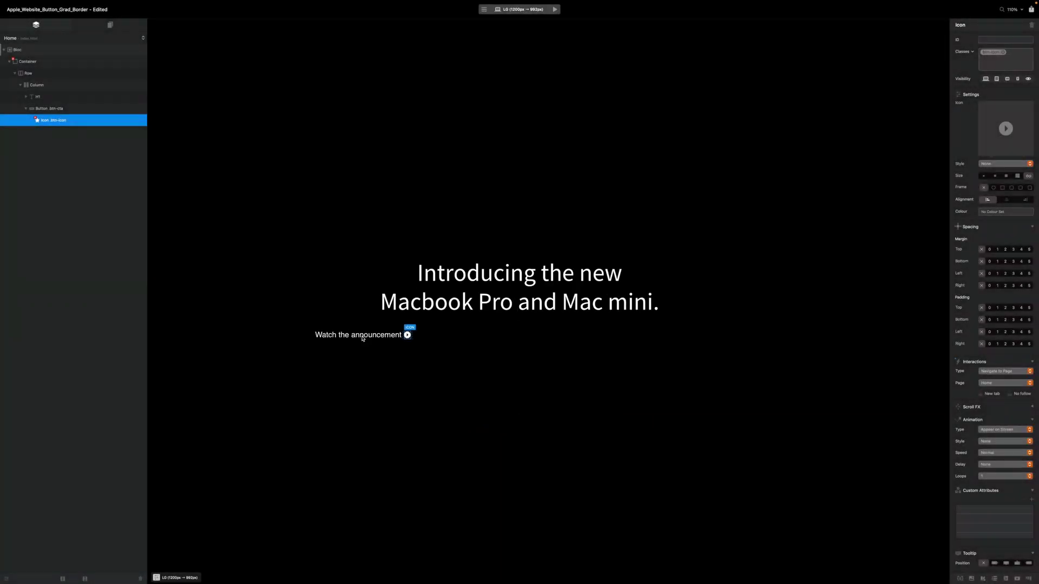
- Select the Watch the announcement button and reopen the btn-cta Class Editor
click(363, 338)
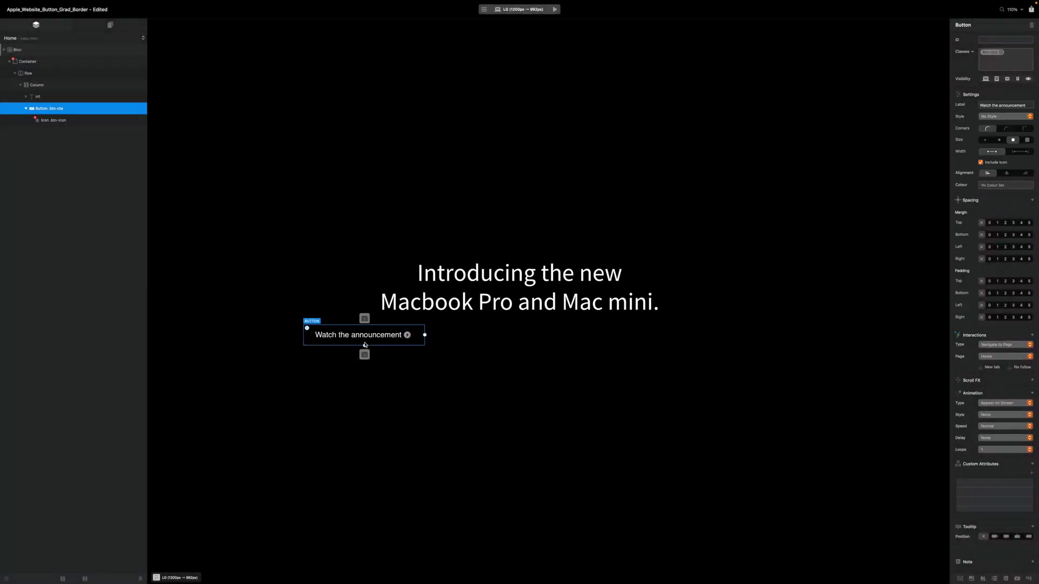
click(988, 51)
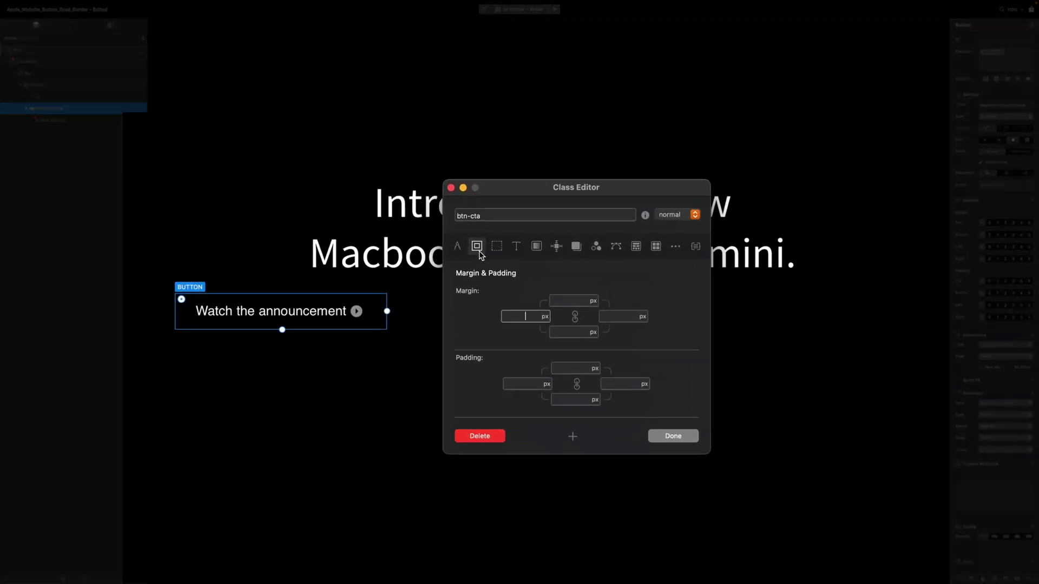
click(457, 247)
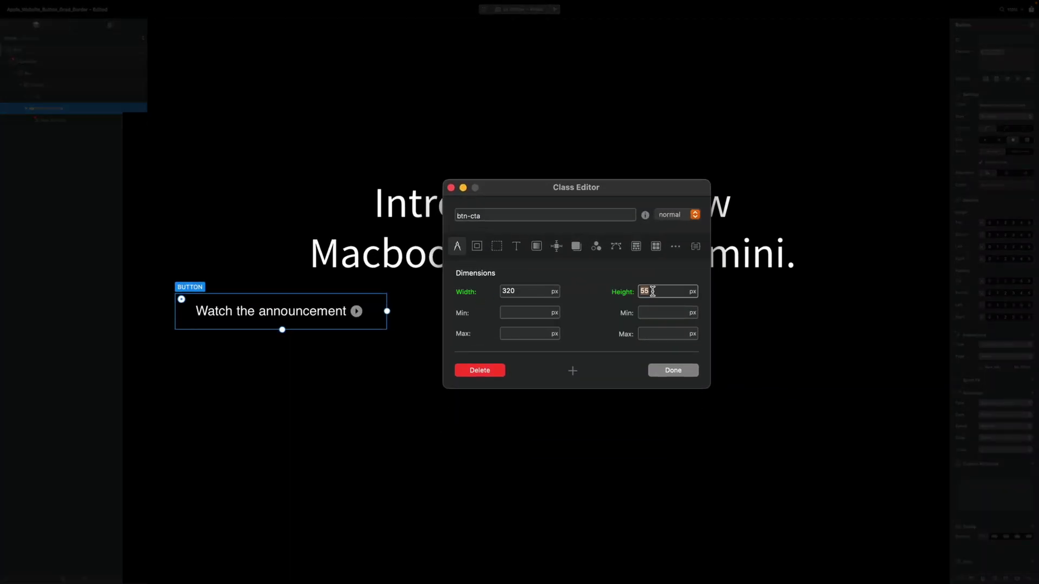
click(476, 246)
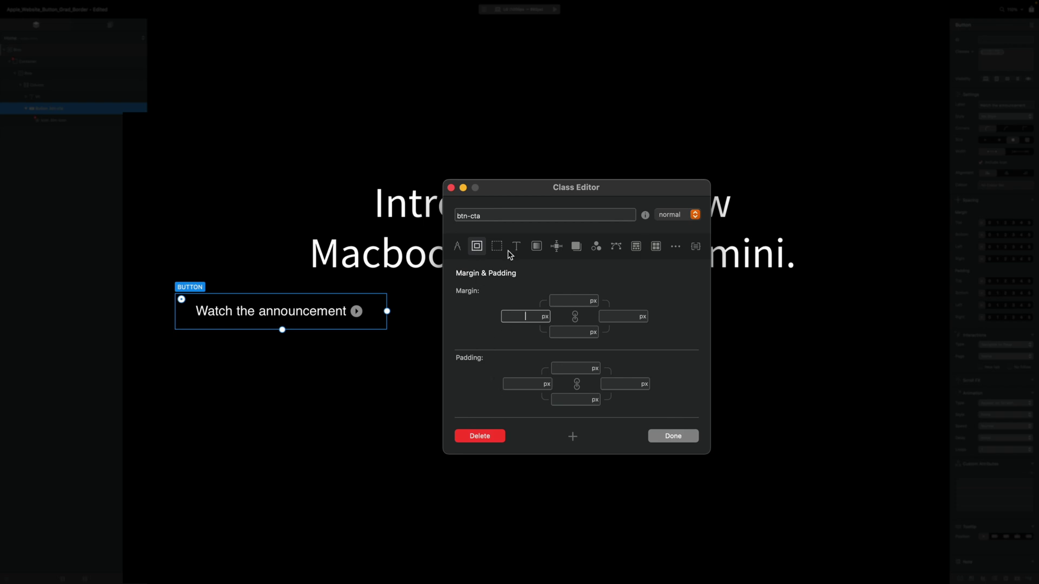
- Give btn-cta a solid 2 px border with a 30 px corner radius
click(496, 245)
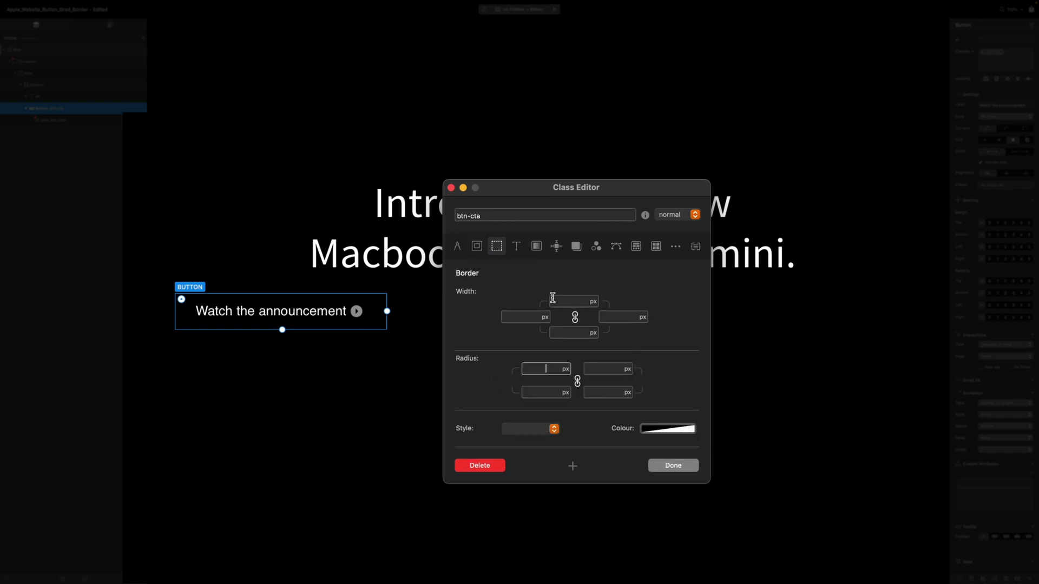
click(572, 302)
text(2)
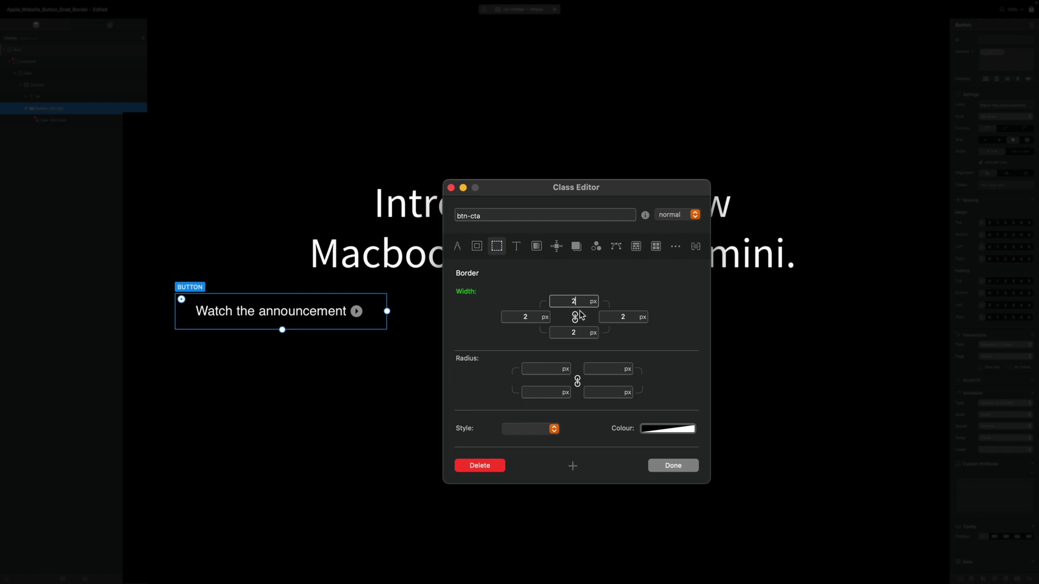
click(535, 368)
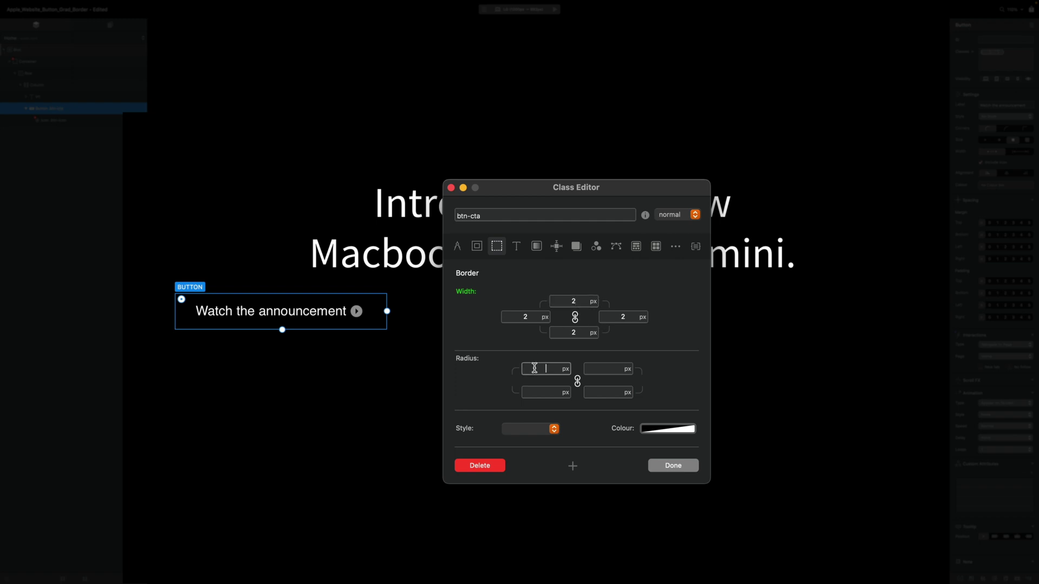
text(30)
click(537, 431)
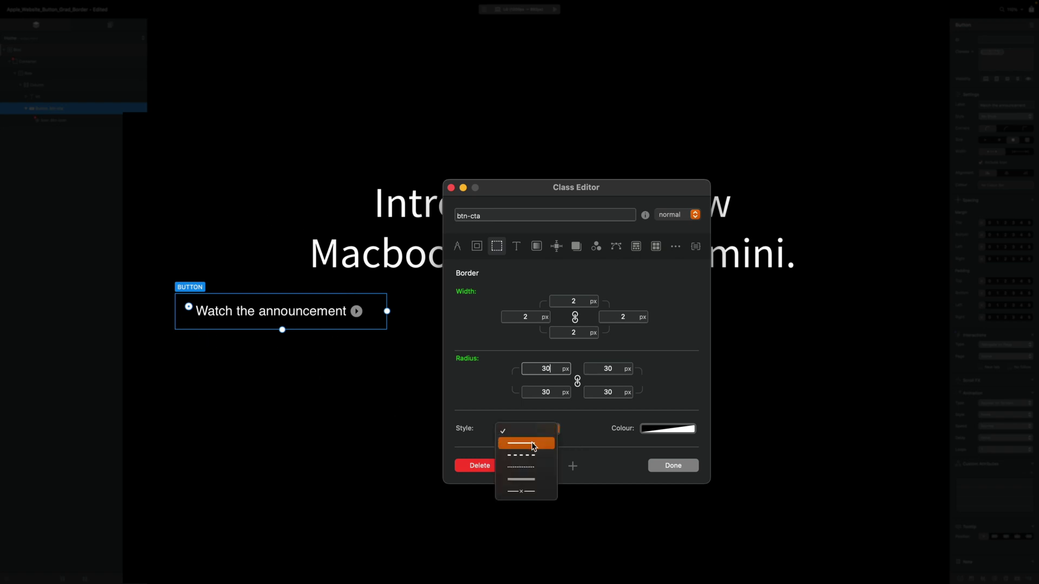
click(534, 444)
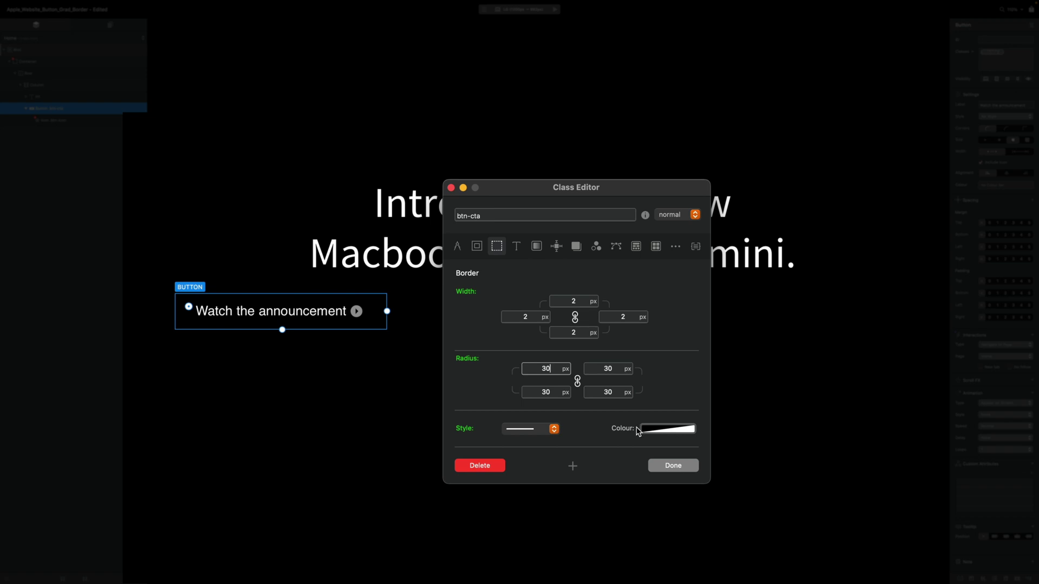
click(657, 429)
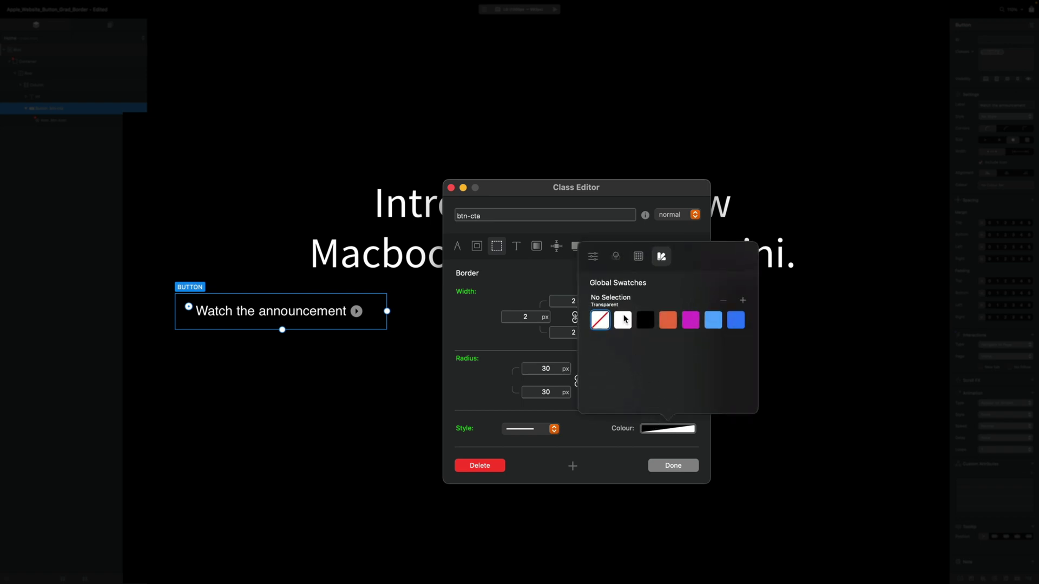
- Set the btn-cta border colour to a new white #FFFFFF swatch with alpha 0
click(742, 302)
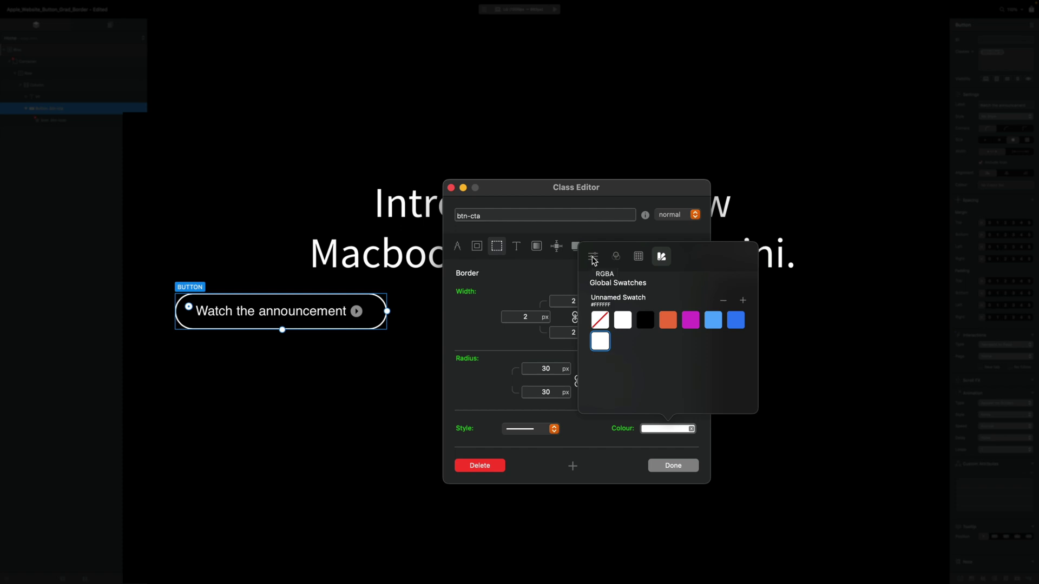
click(593, 260)
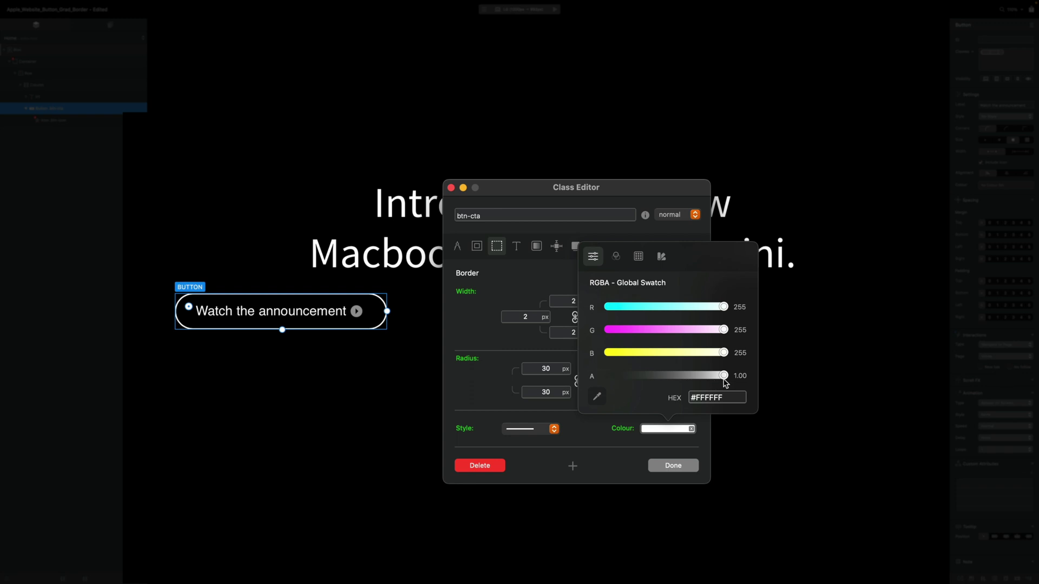
drag(724, 376, 589, 375)
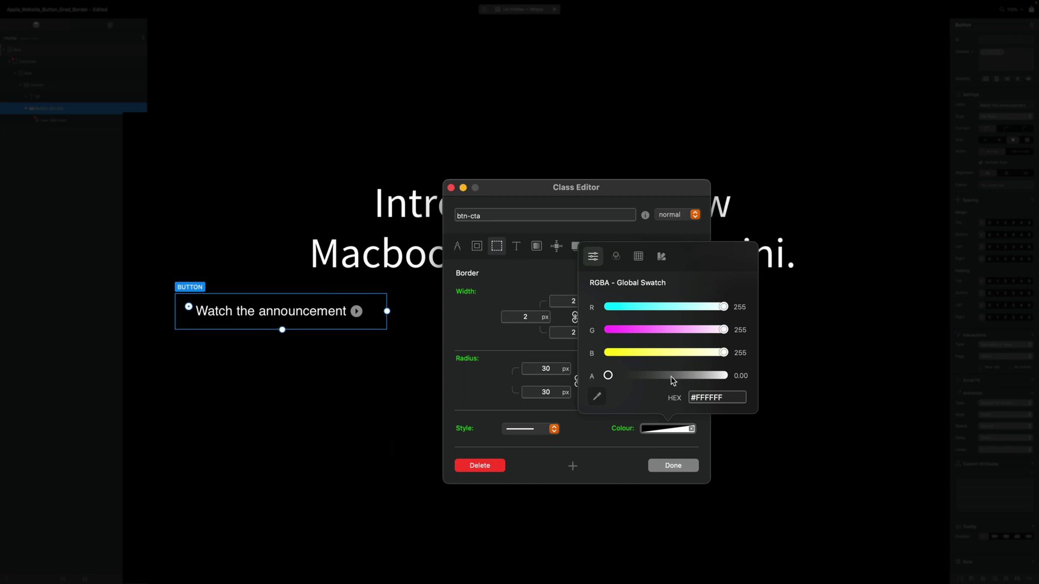
click(538, 279)
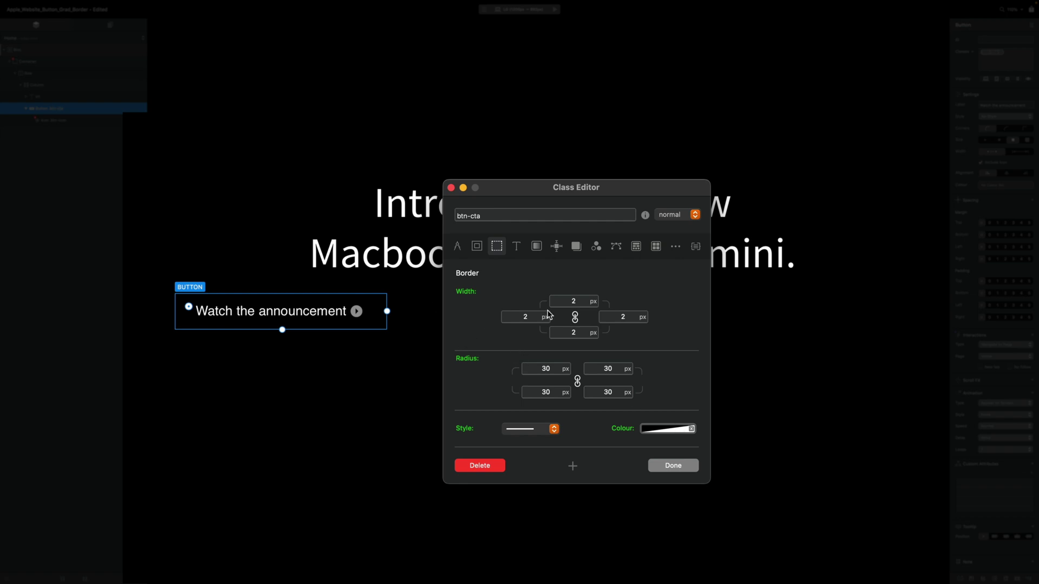
- Set the btn-cta button background to the black saved swatch
click(537, 248)
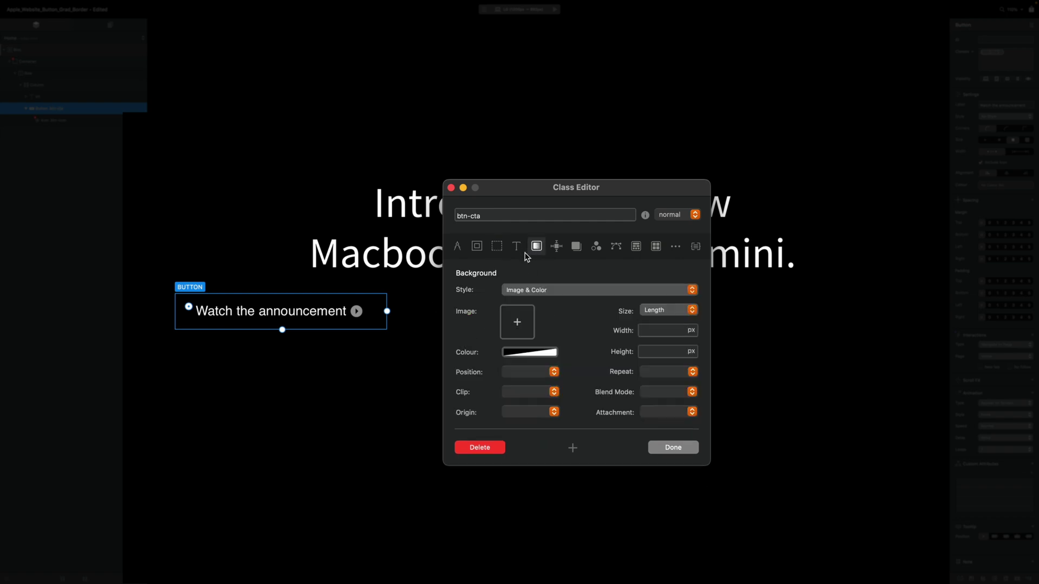
click(527, 353)
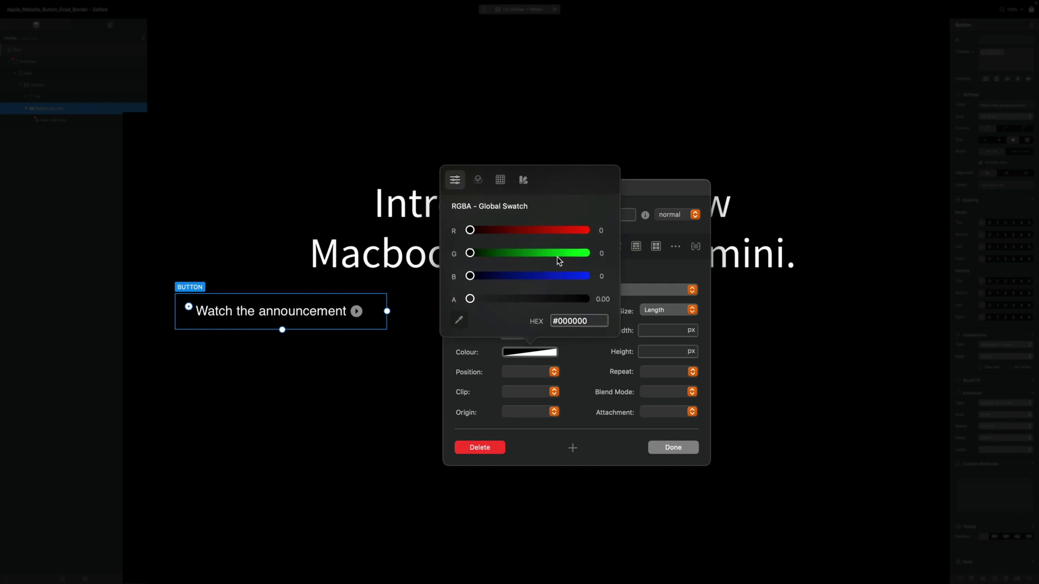
click(523, 179)
click(552, 245)
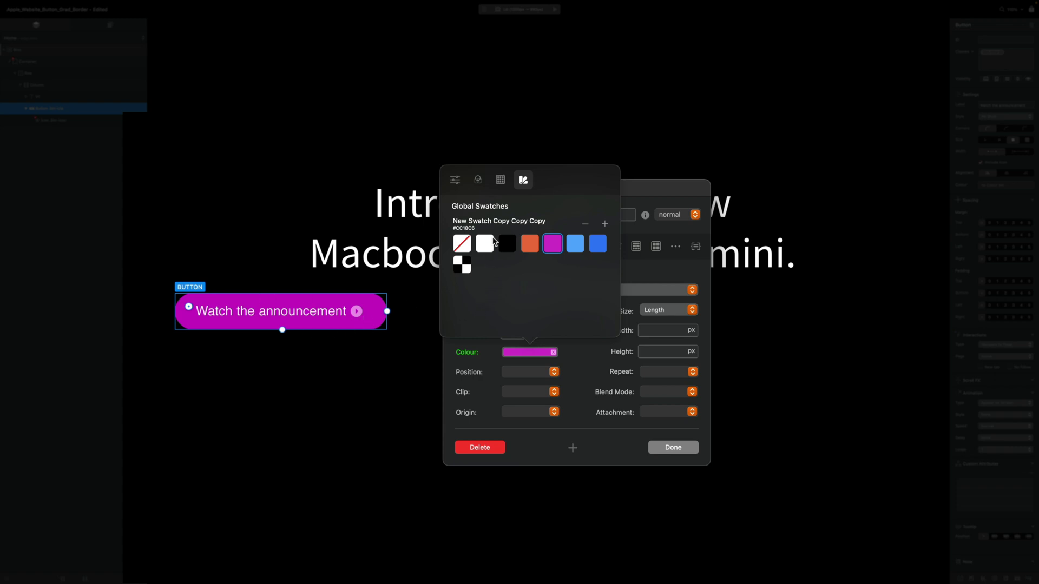
click(507, 245)
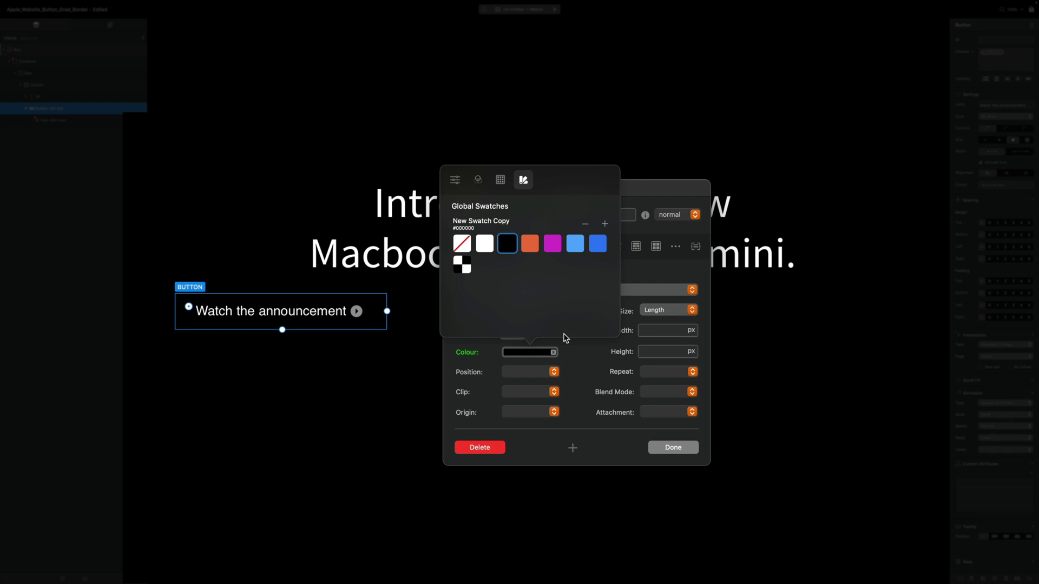
click(576, 357)
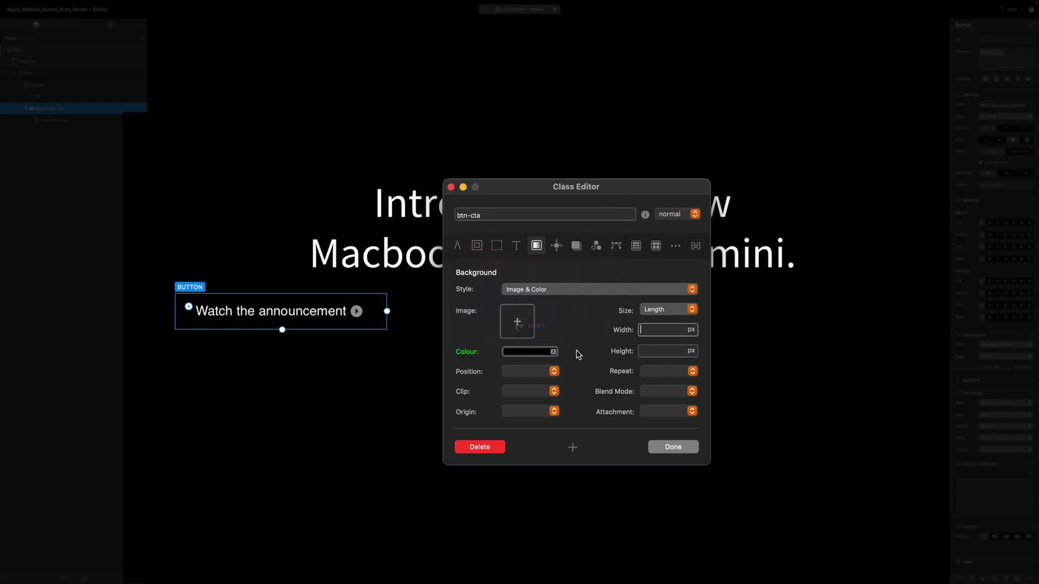
- Set the btn-cta Typography colour to the white #FFFFFF global swatch
click(517, 247)
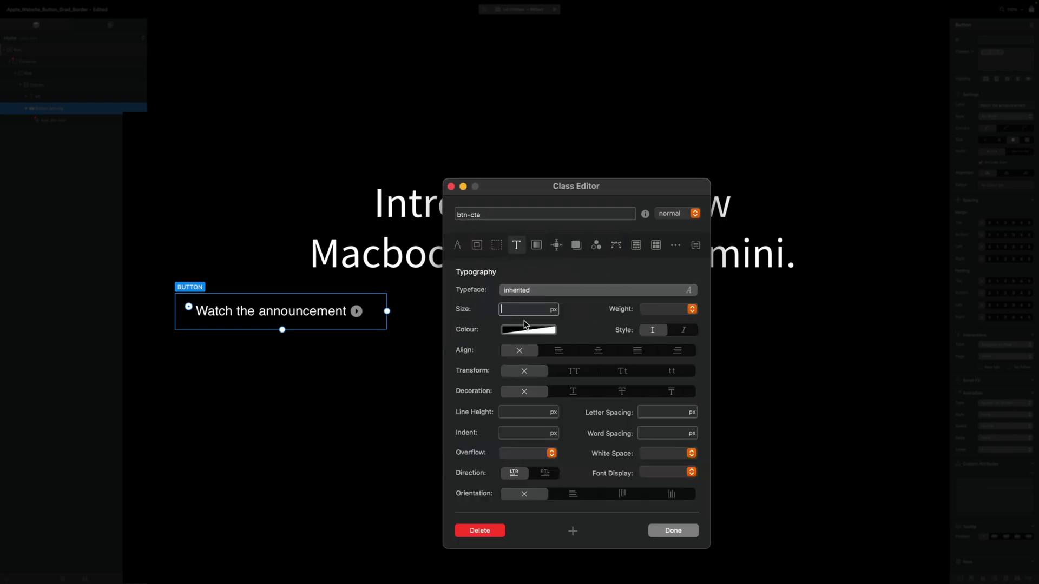
click(534, 330)
click(482, 220)
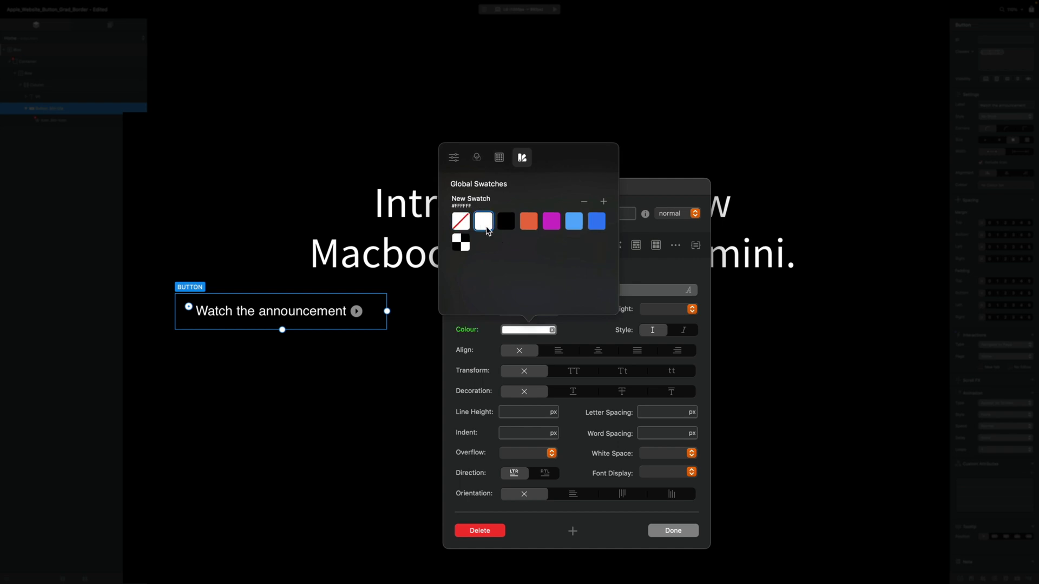
click(640, 280)
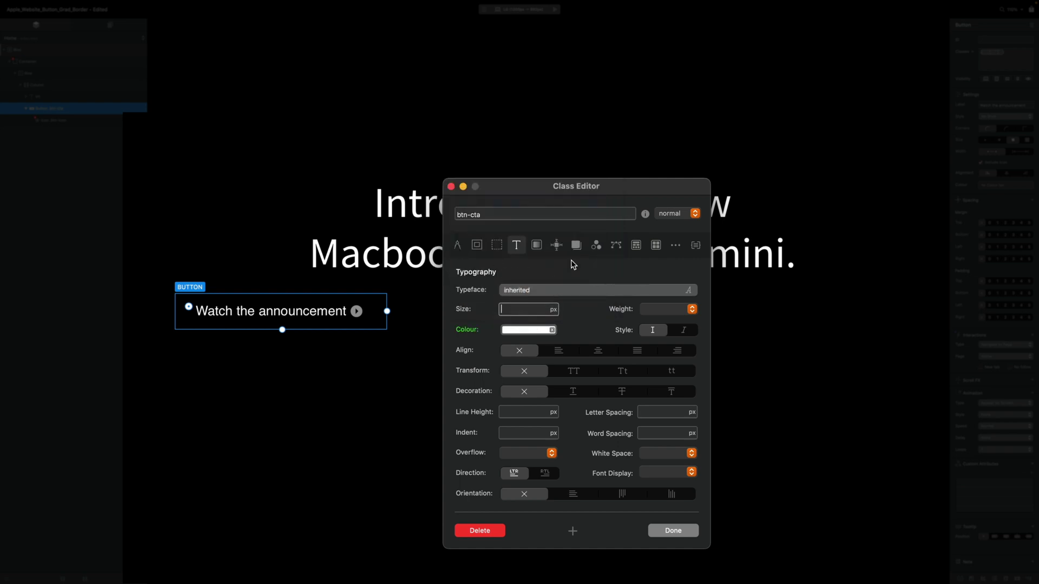
drag(558, 191, 574, 165)
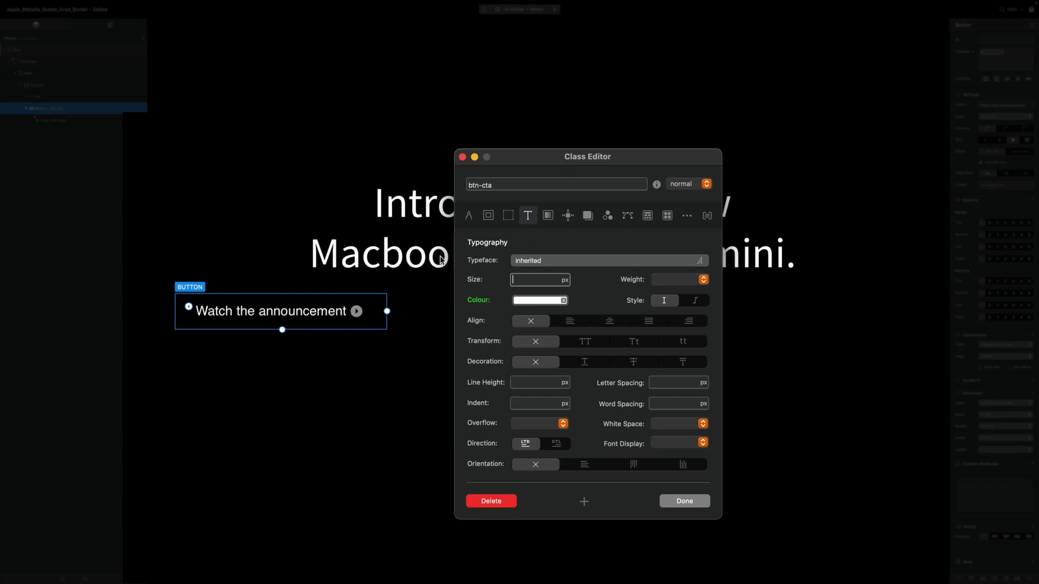
drag(534, 164, 507, 168)
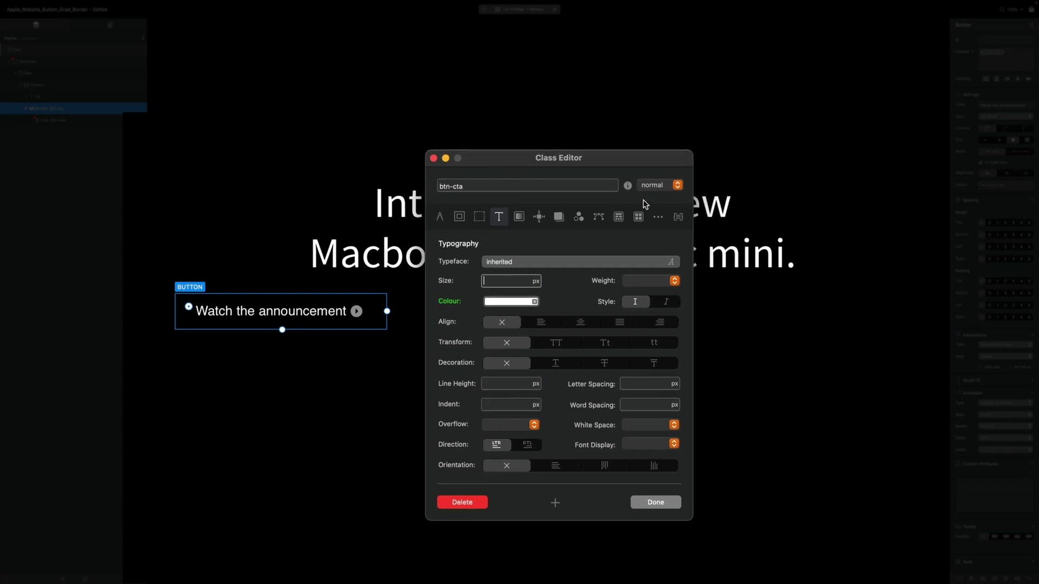
- Switch btn-cta to the :hover state and set its text colour to the black swatch
click(655, 188)
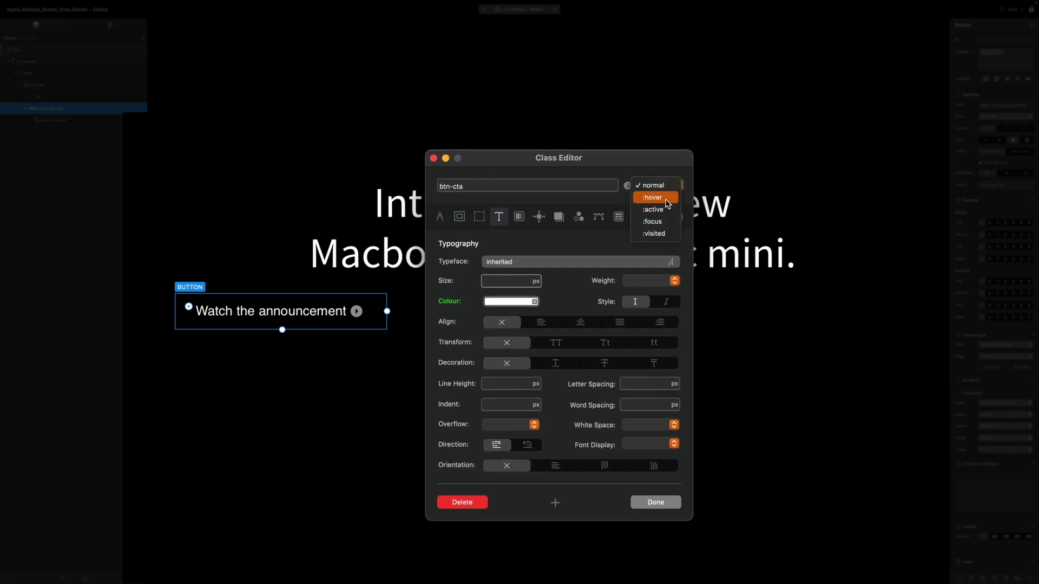
click(664, 198)
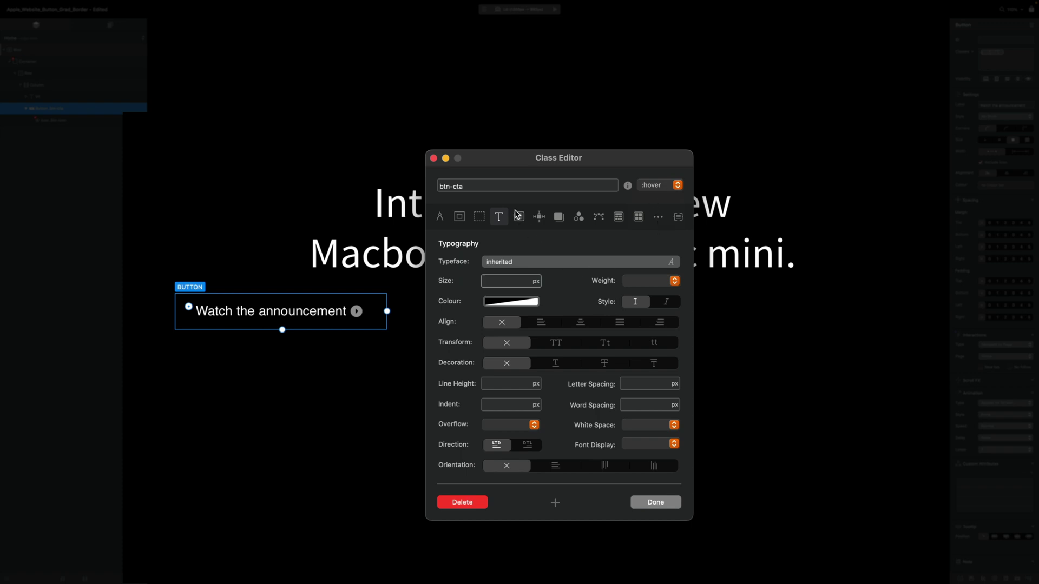
click(519, 301)
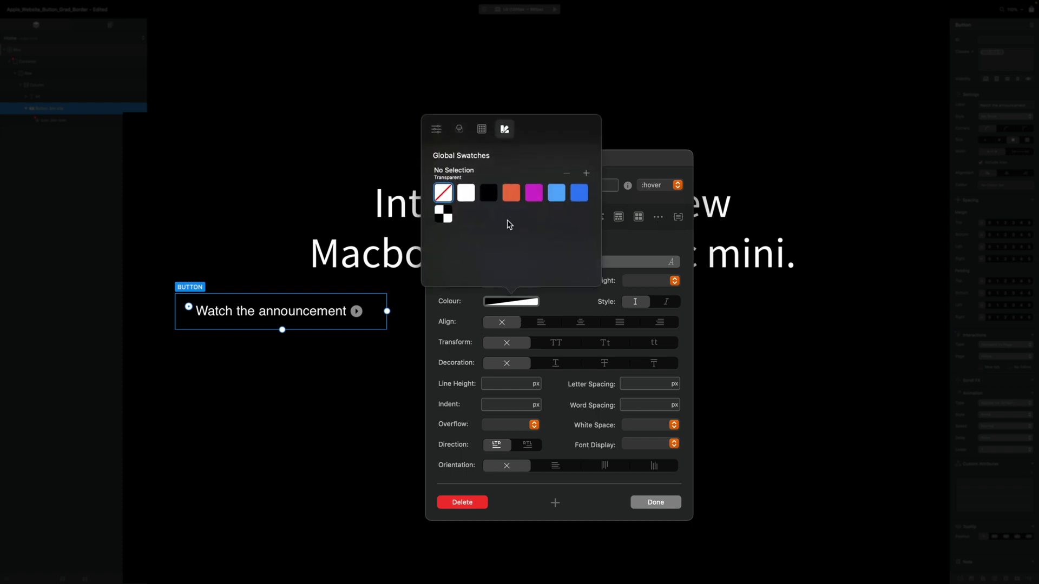
click(488, 193)
click(606, 253)
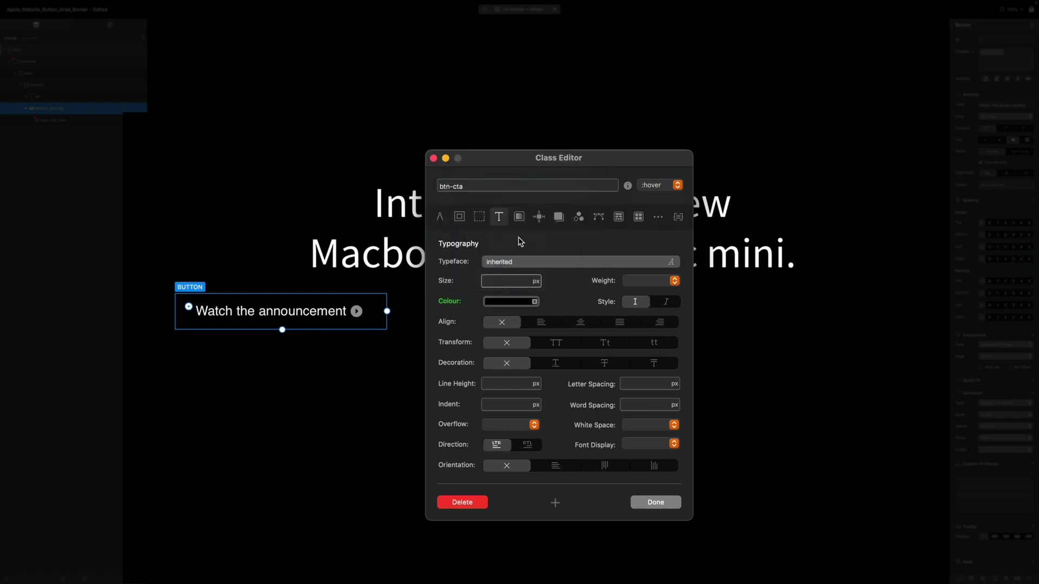
- Set the hover background colour to the white swatch
click(519, 217)
click(517, 323)
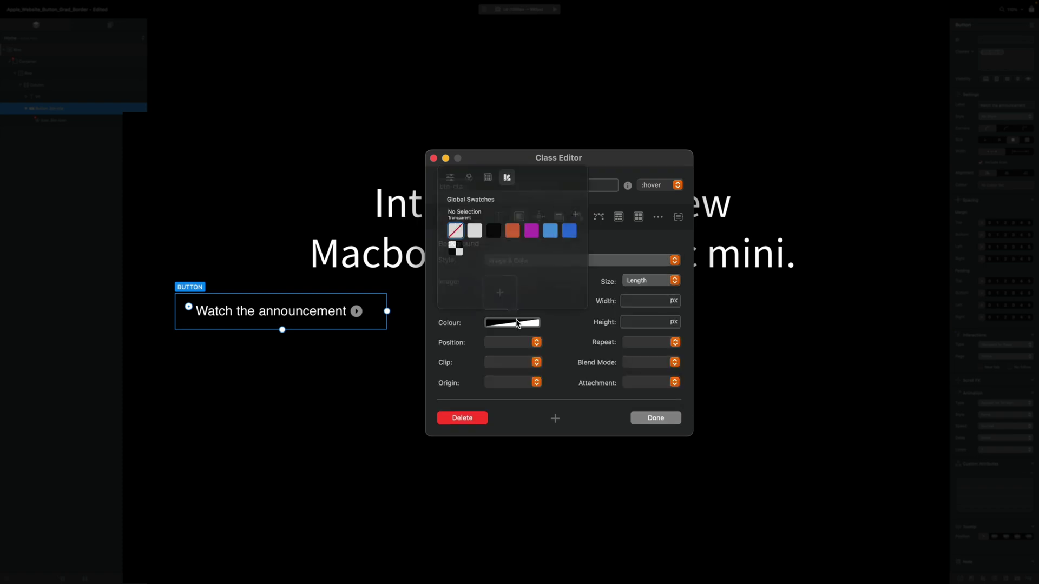
click(474, 231)
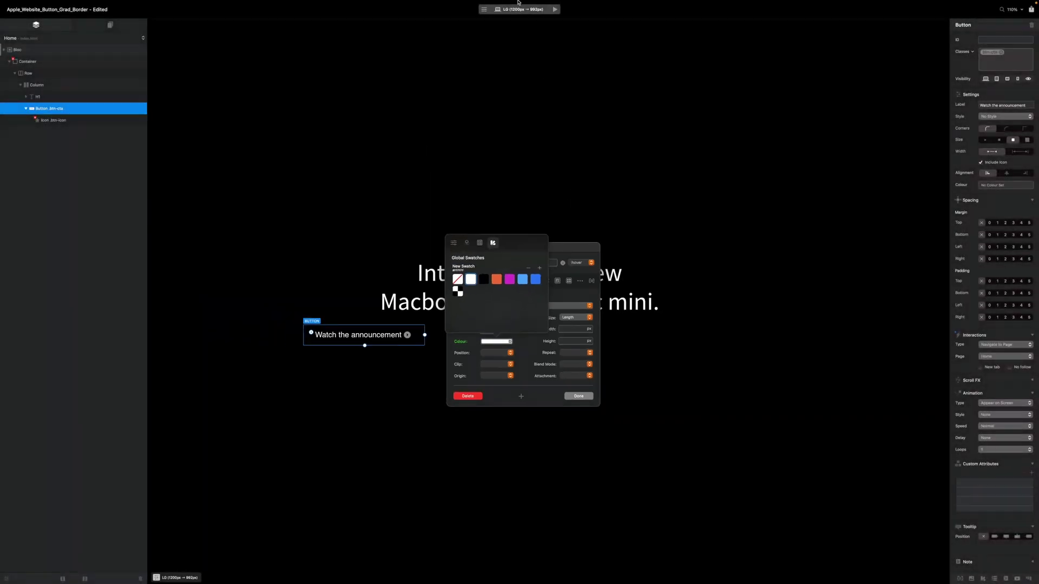
click(555, 10)
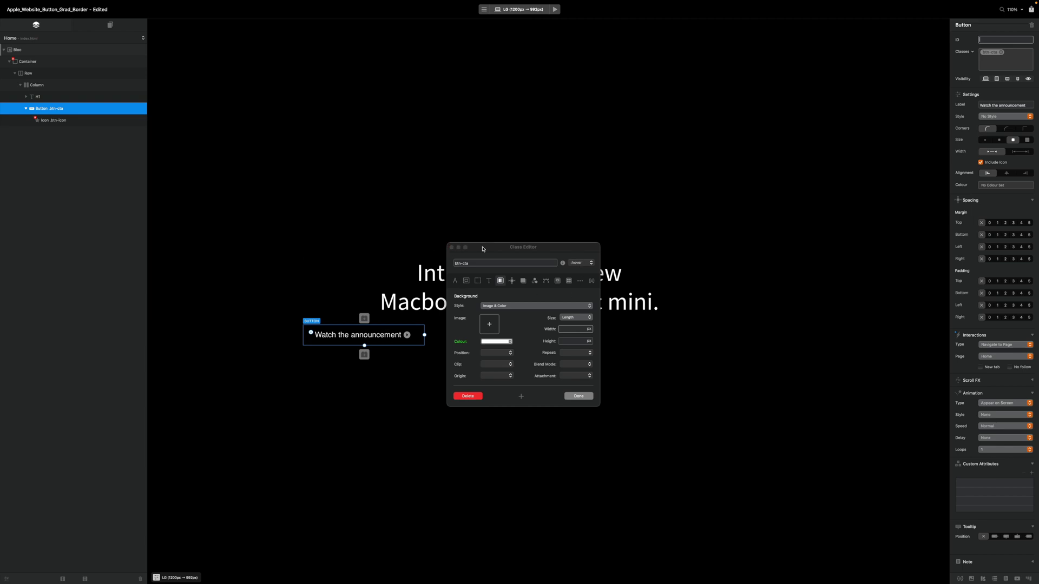
drag(484, 250, 715, 238)
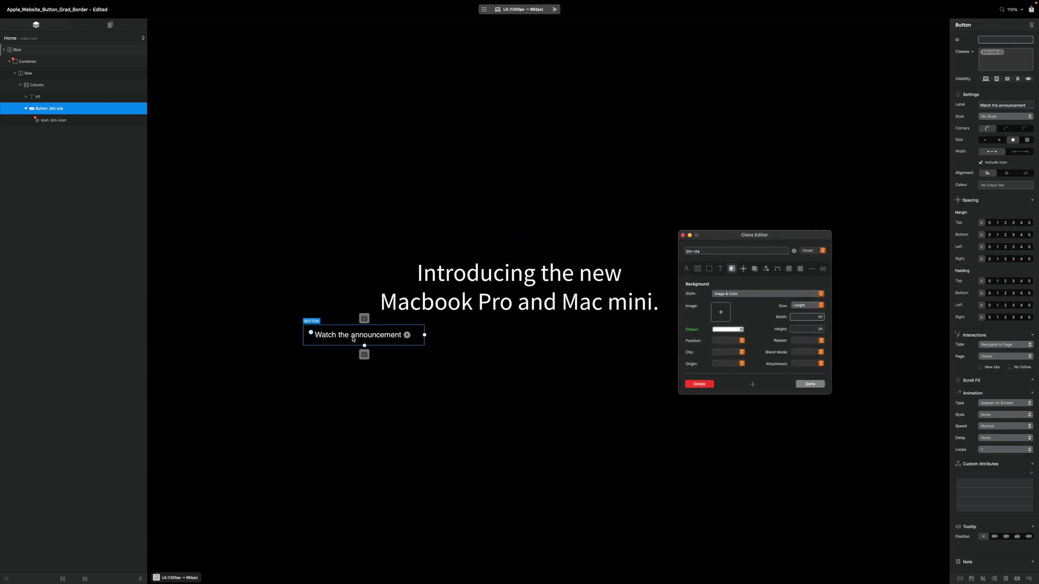
- Wrap the Watch the announcement button in a Div Container and select that div in Layers
right_click(352, 339)
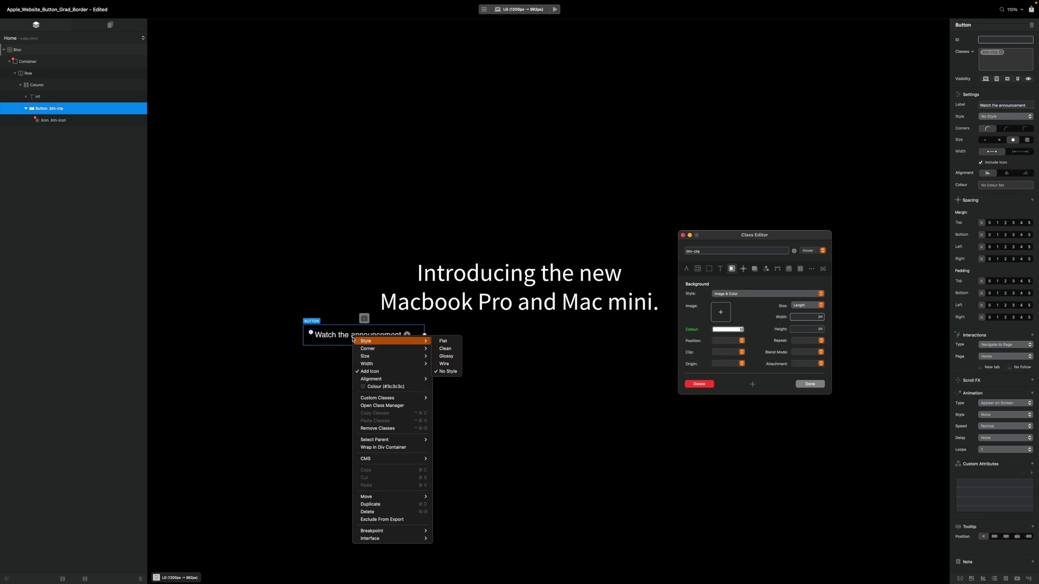
click(398, 448)
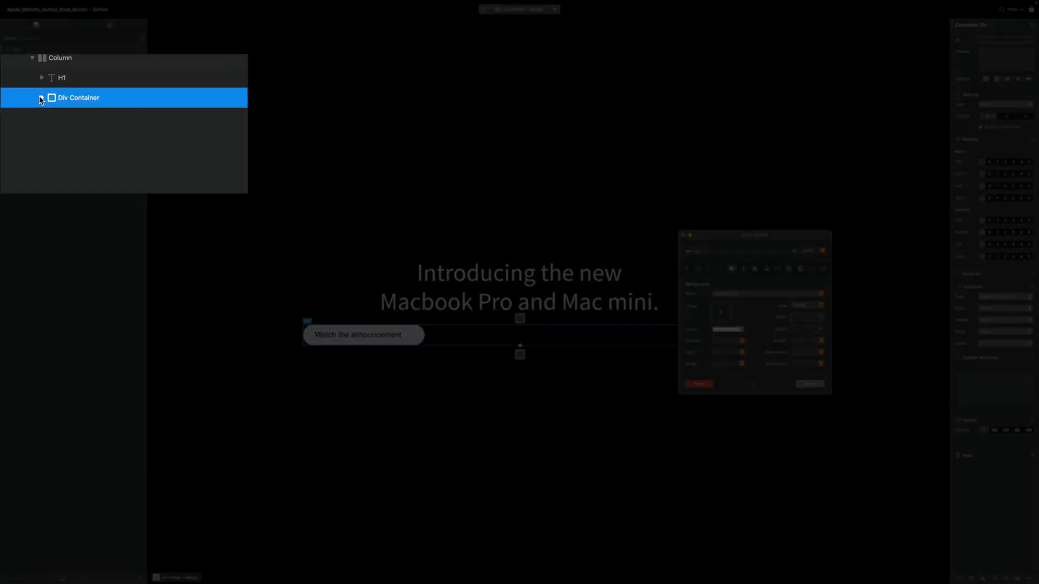
click(24, 109)
click(102, 116)
click(60, 110)
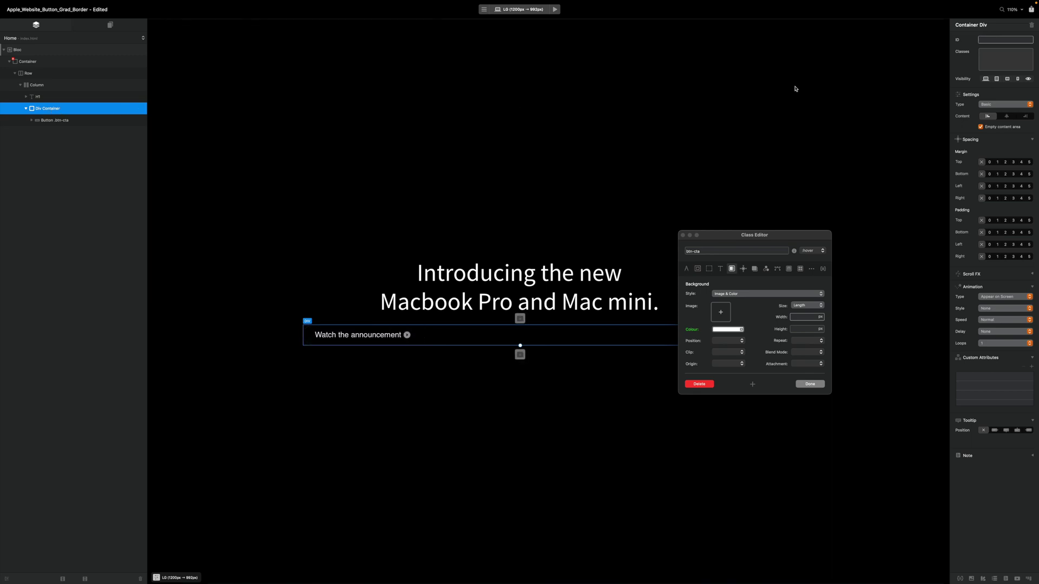
- Add the class btn-cta-wrapper to the wrapping div
click(995, 57)
text(btn)
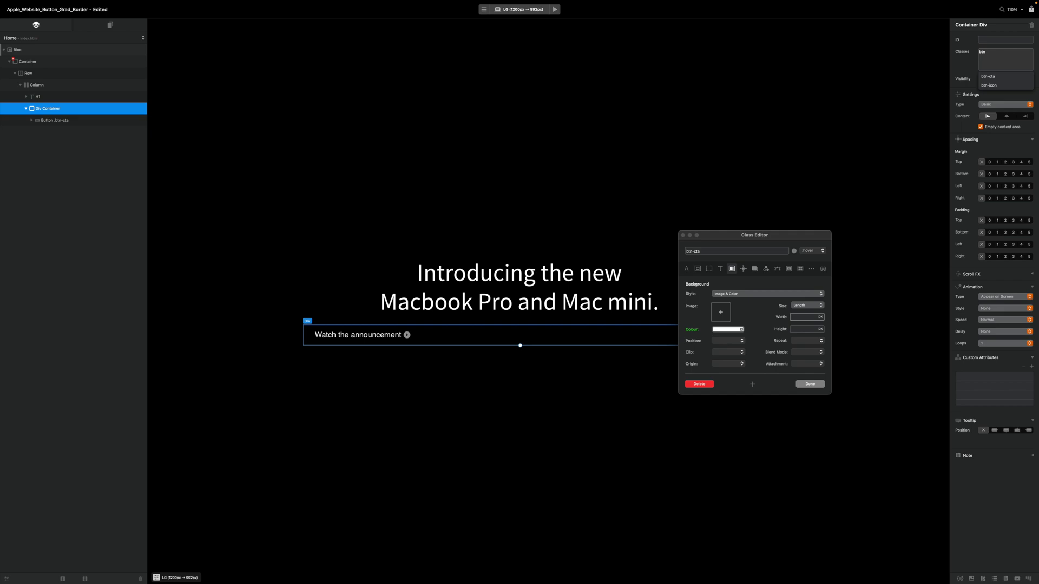
text(-cta-)
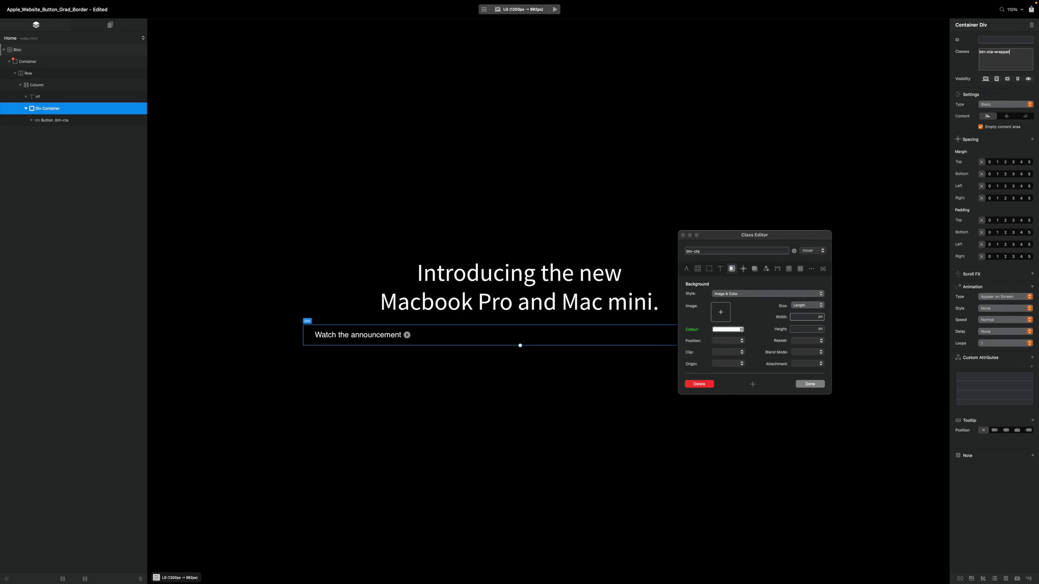
text(wrapper)
key(Return)
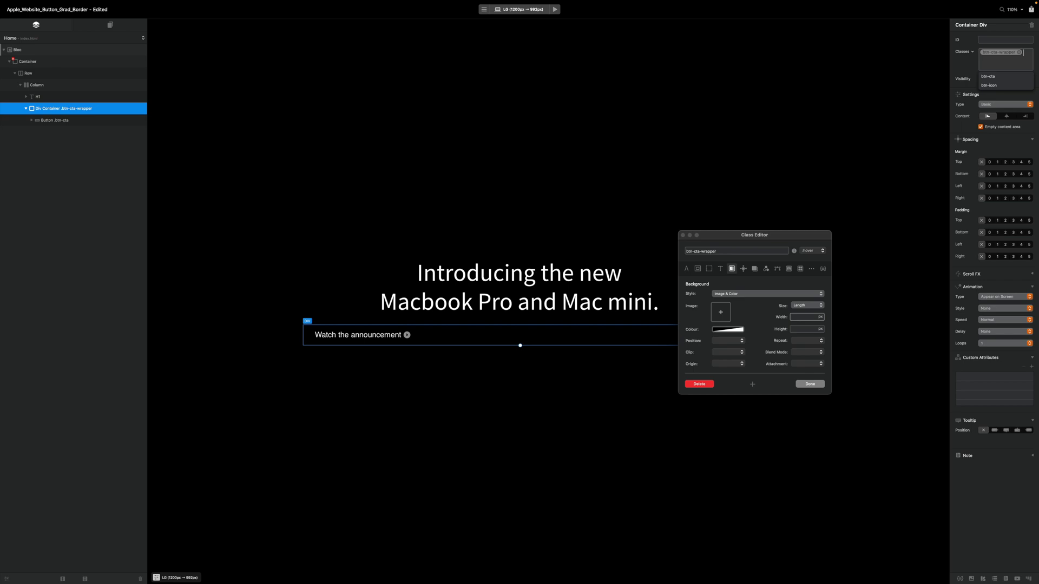
drag(761, 238, 628, 107)
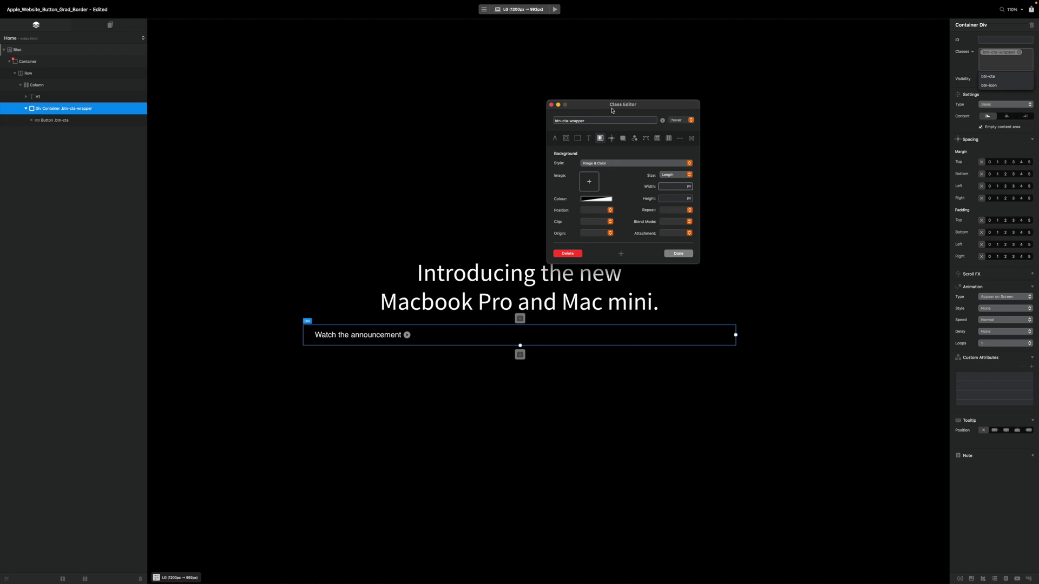
drag(612, 110, 605, 140)
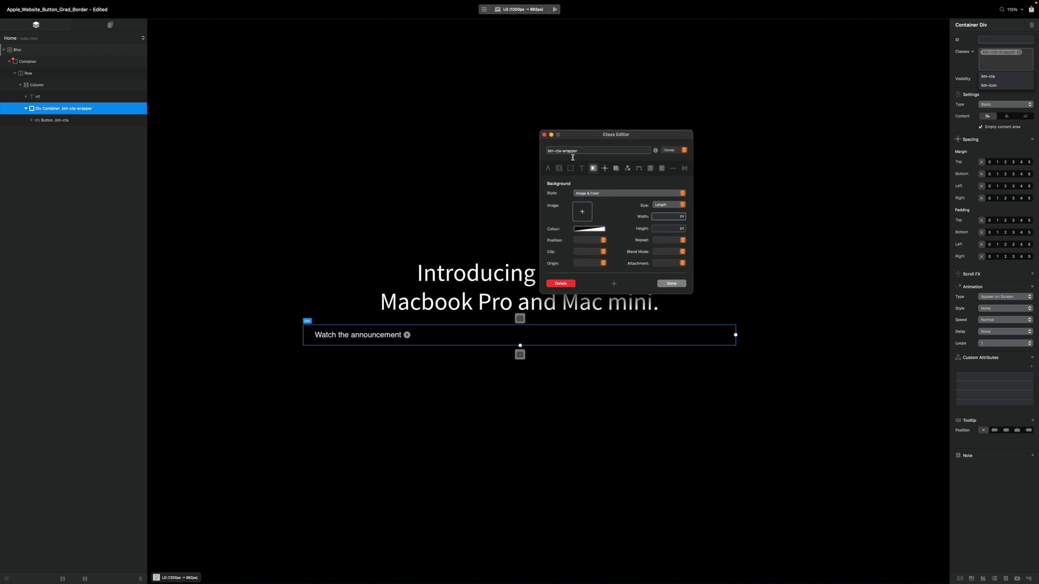
- Start entering width 320 in the wrapper's hover-state Dimensions, then clear those values
click(547, 169)
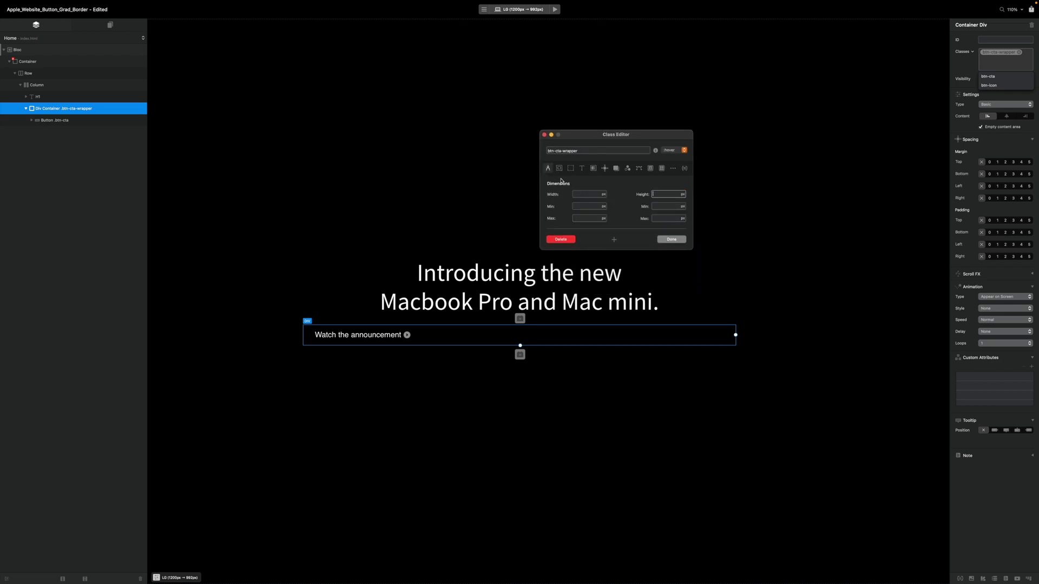
click(583, 195)
drag(615, 135, 613, 148)
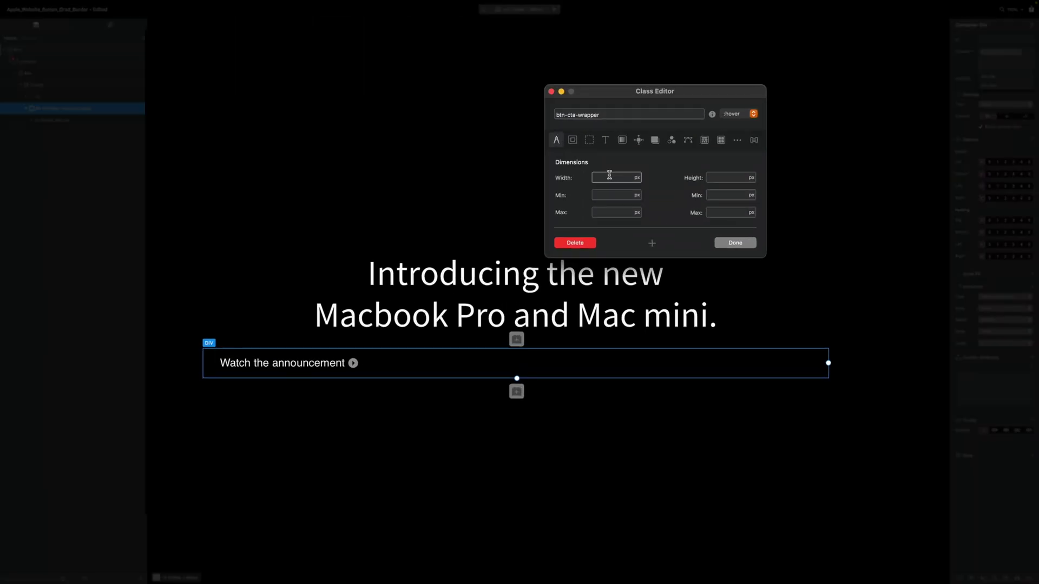
click(609, 176)
text(320)
click(728, 177)
text(5)
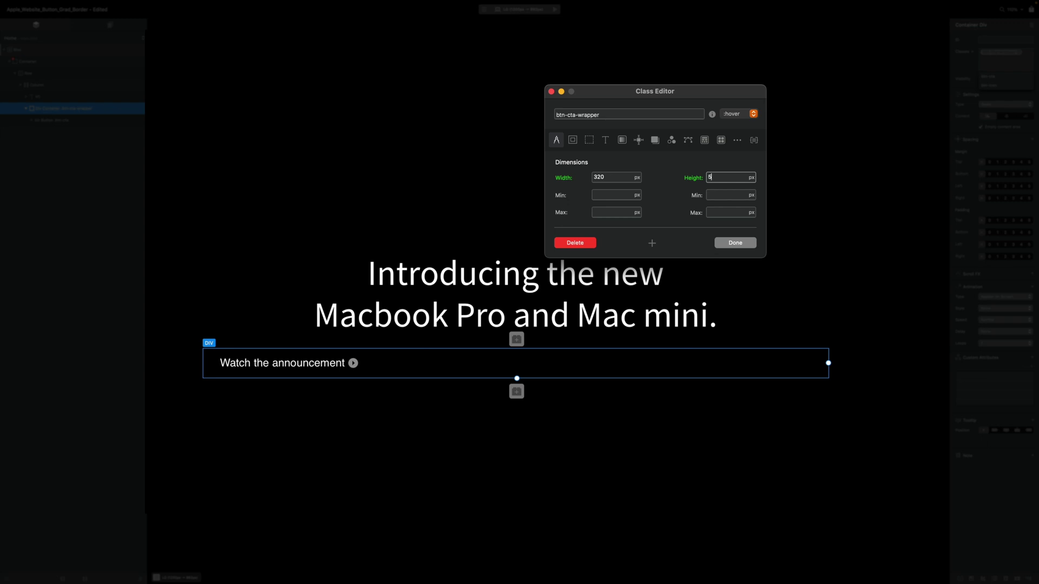
key(BackSpace)
key(shift+Tab)
key(BackSpace)
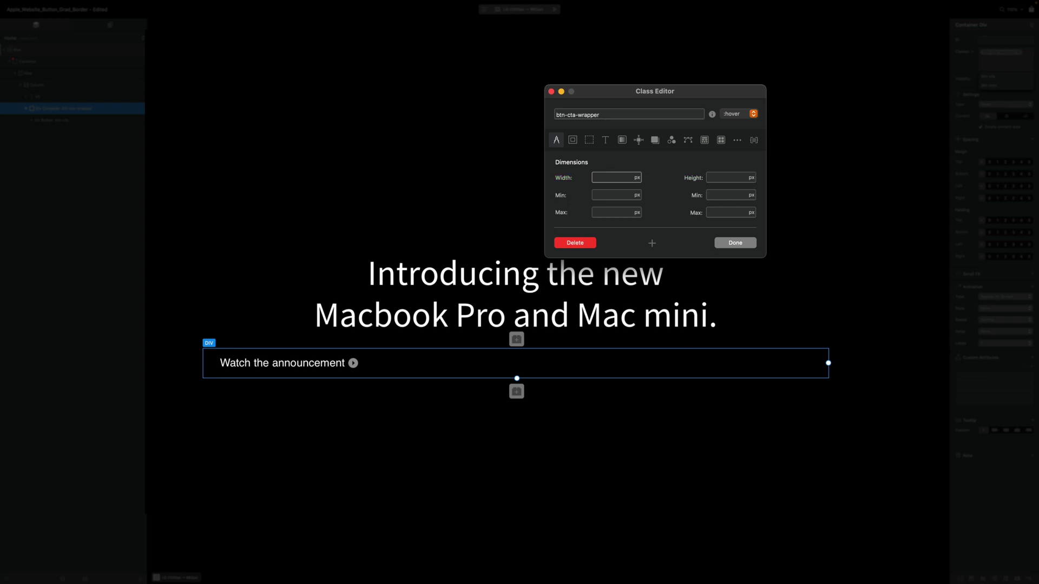
- In the normal state, set the wrapper's width to 320 and height to 55
click(739, 114)
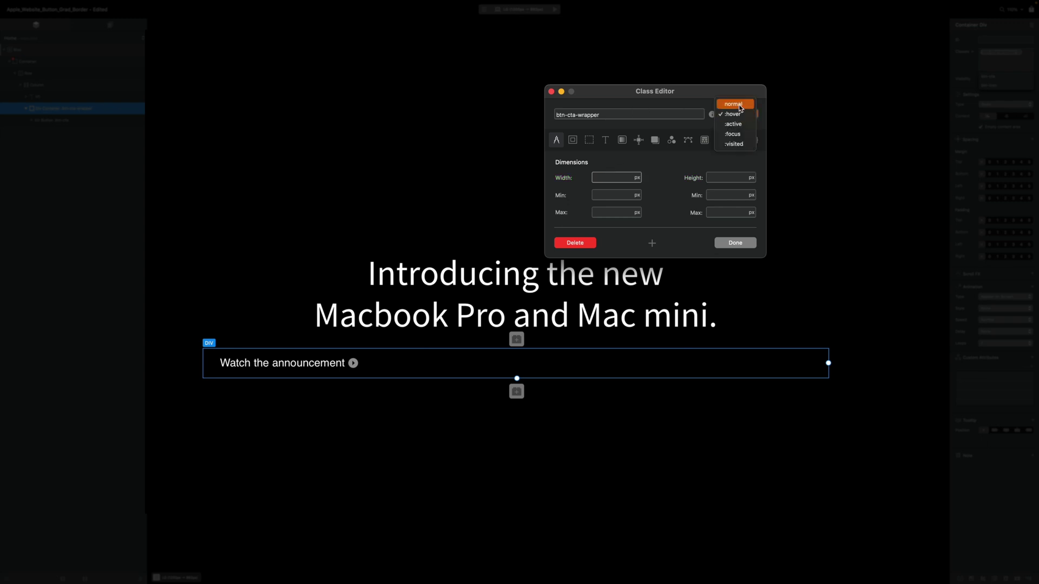
click(734, 105)
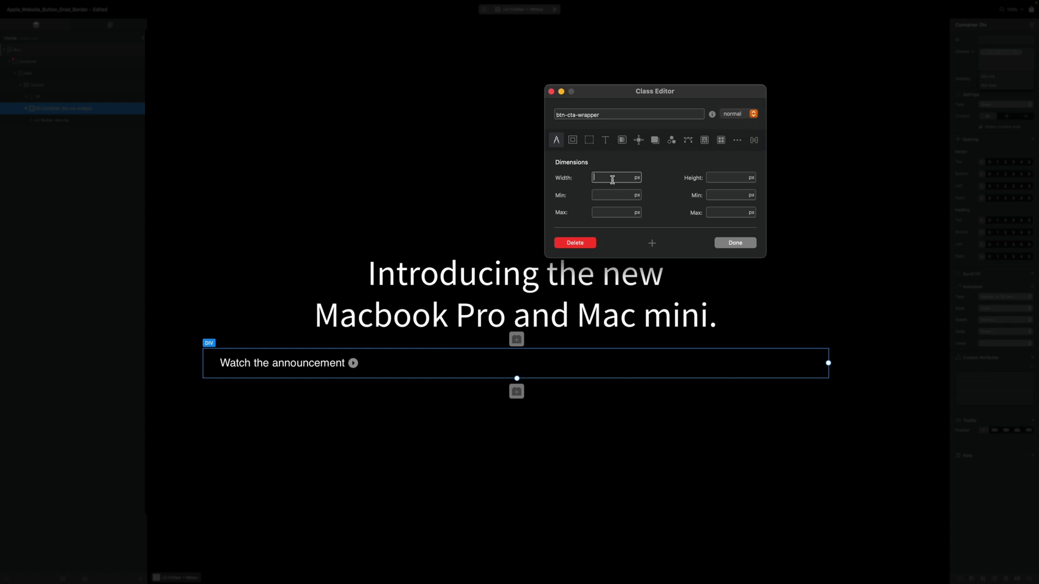
text(320)
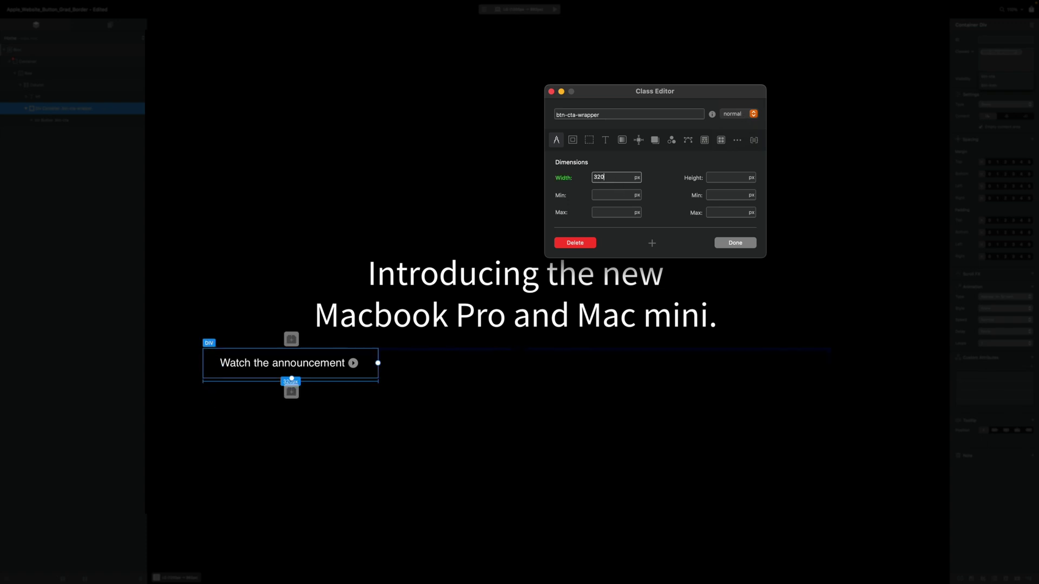
click(730, 177)
text(55)
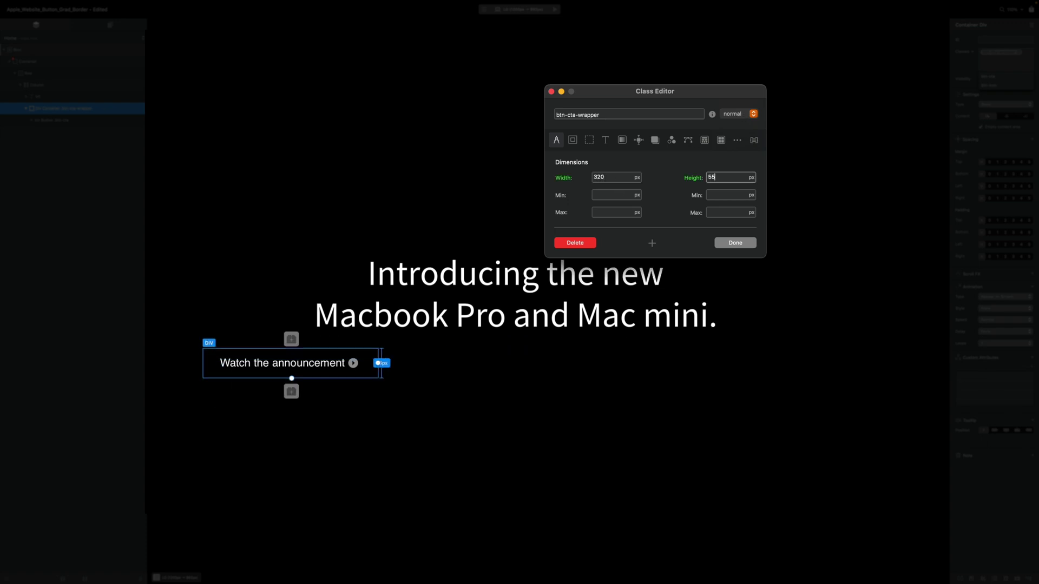
click(574, 142)
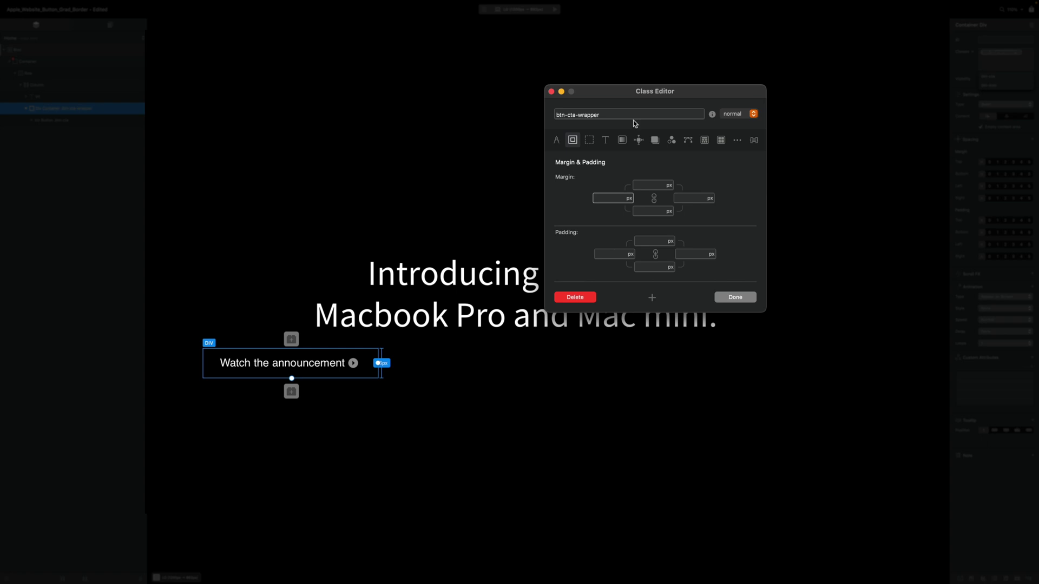
- Give the btn-cta-wrapper class a 30 px border radius on all corners
click(589, 142)
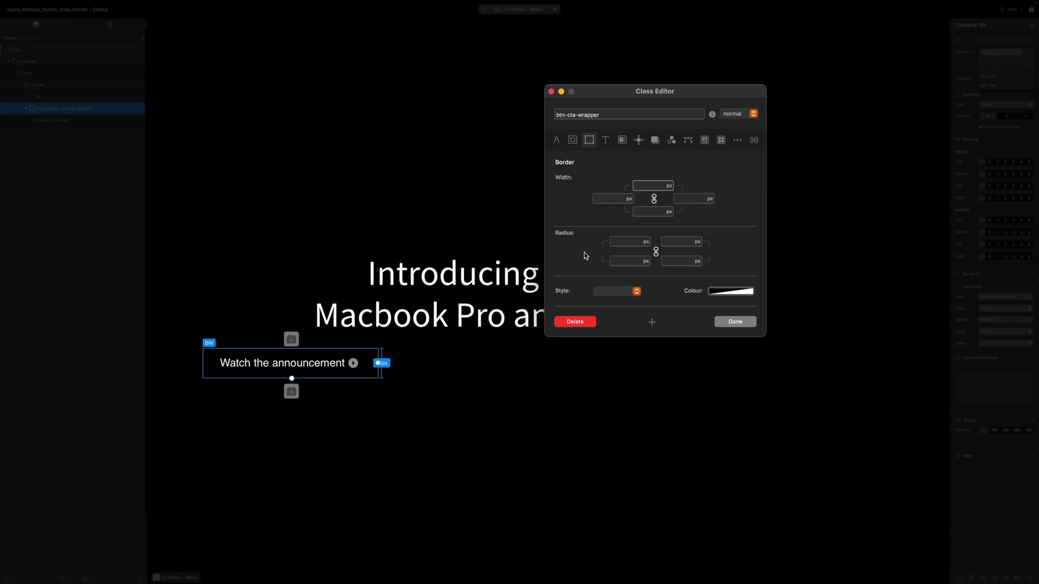
click(621, 241)
text(30)
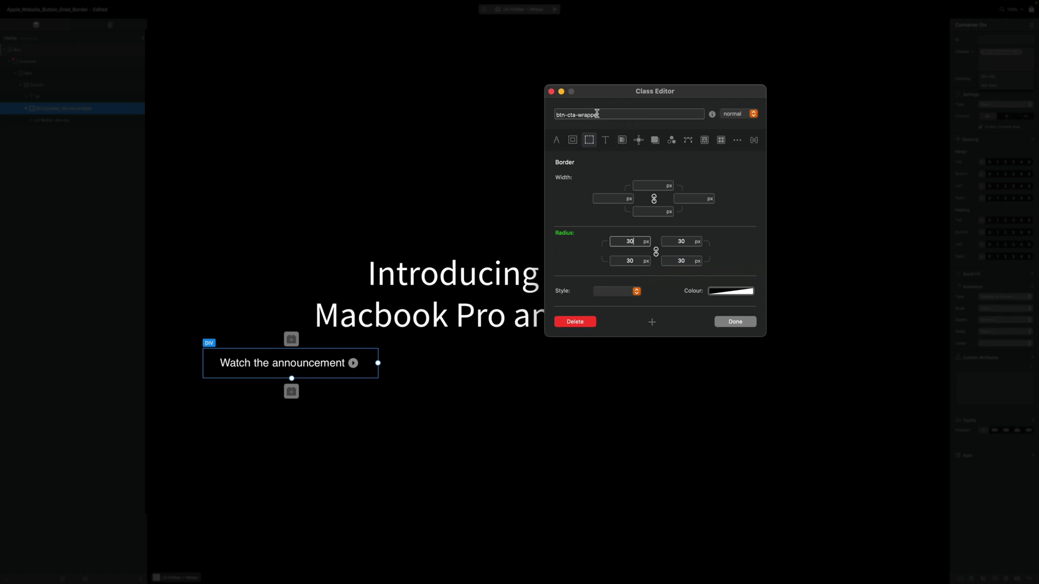
drag(612, 103, 579, 194)
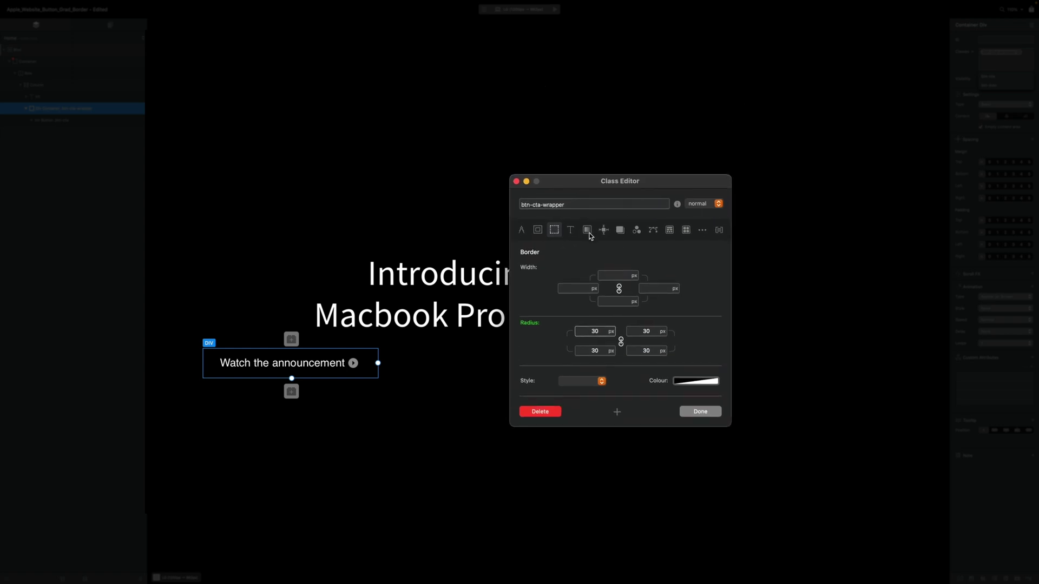
click(588, 231)
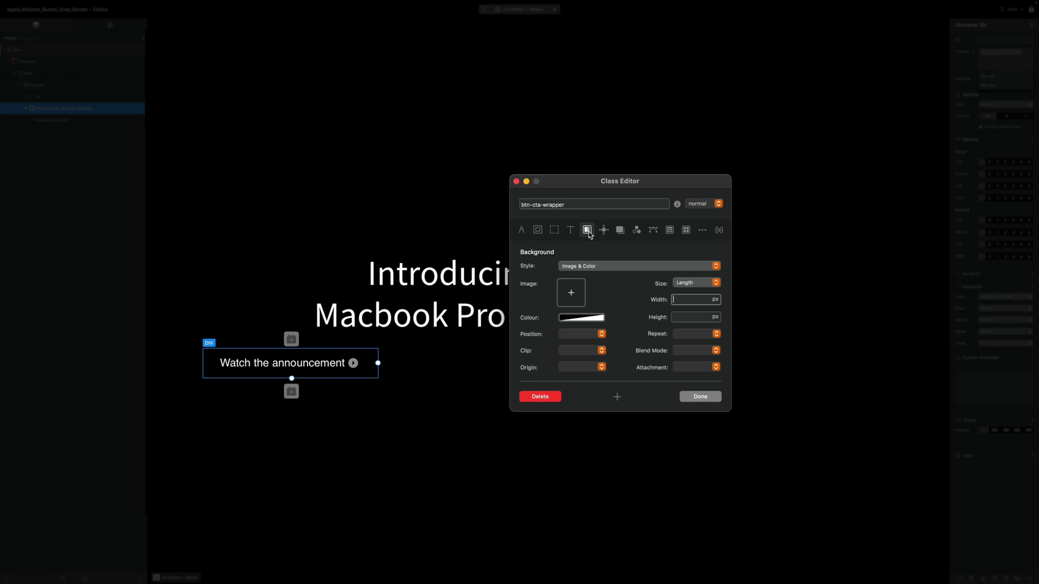
- Switch the wrapper background to a gradient and add stops at about 10%, 33% and 70%
click(593, 265)
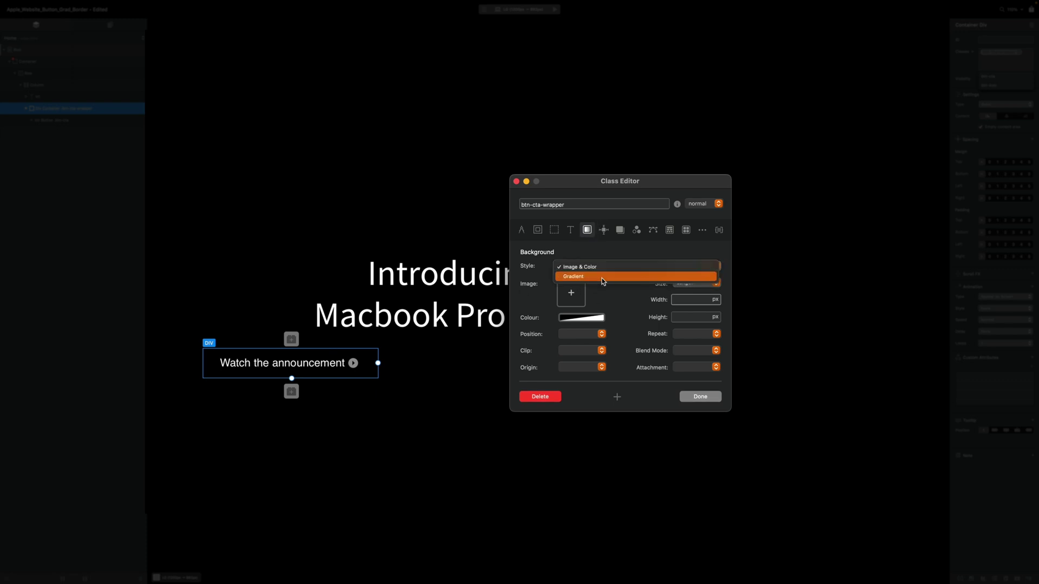
click(604, 281)
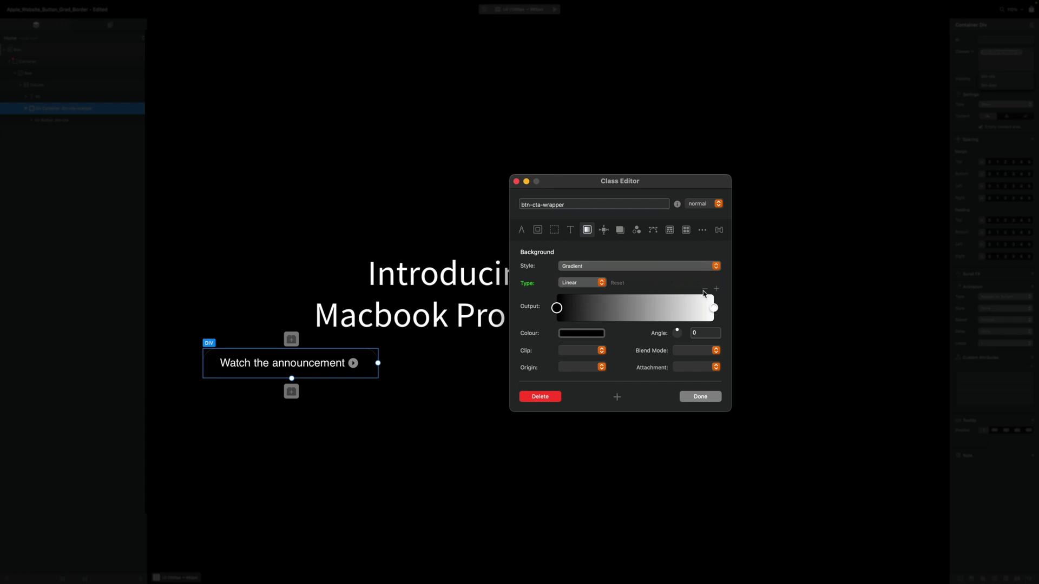
click(716, 288)
click(715, 289)
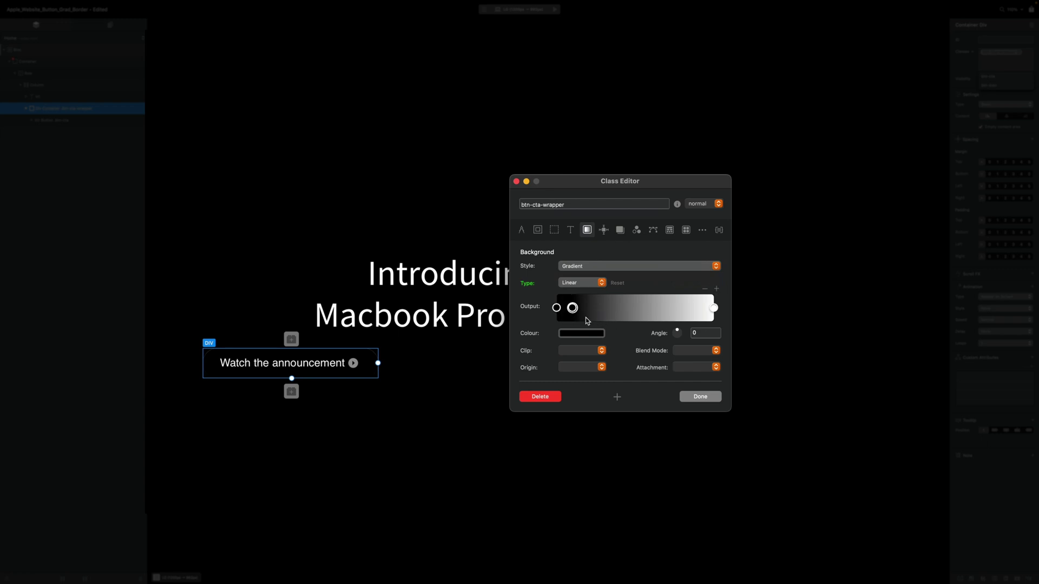
drag(575, 309, 672, 307)
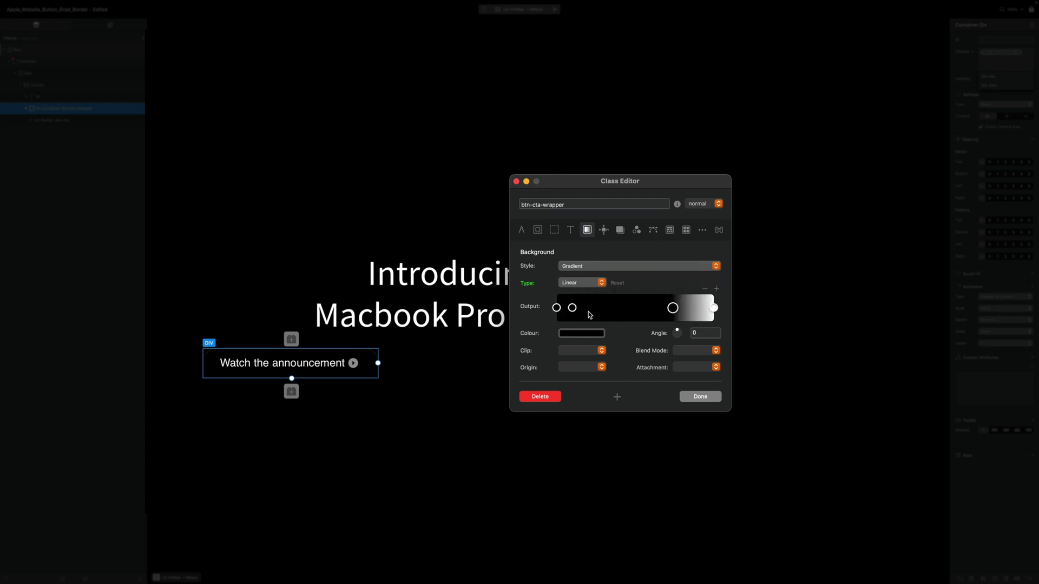
drag(574, 309, 607, 307)
drag(672, 307, 666, 308)
- Colour the first two gradient stops orange and magenta from Global Swatches
click(556, 307)
click(567, 334)
click(586, 242)
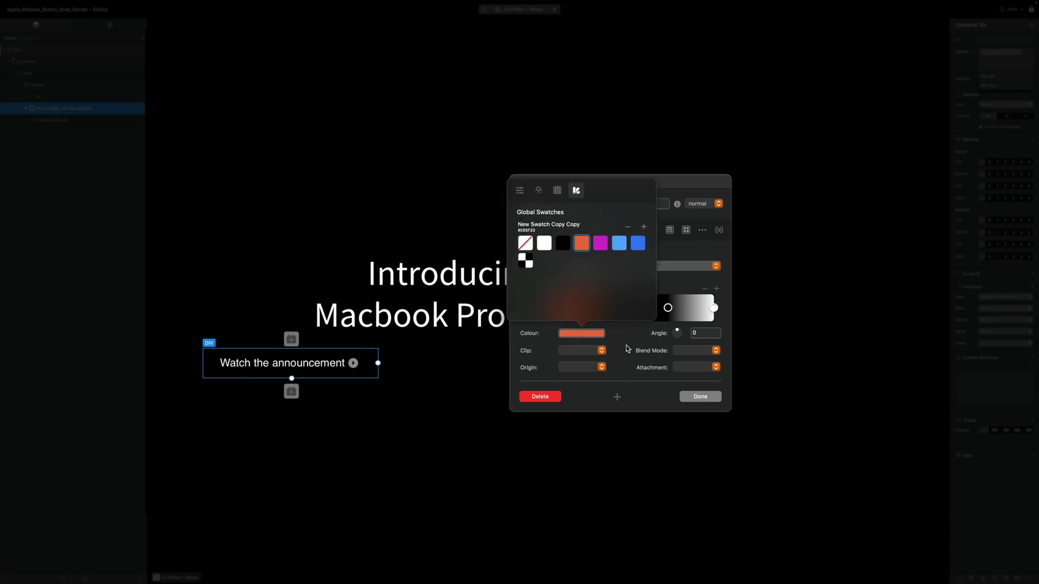
click(632, 331)
click(608, 308)
click(595, 333)
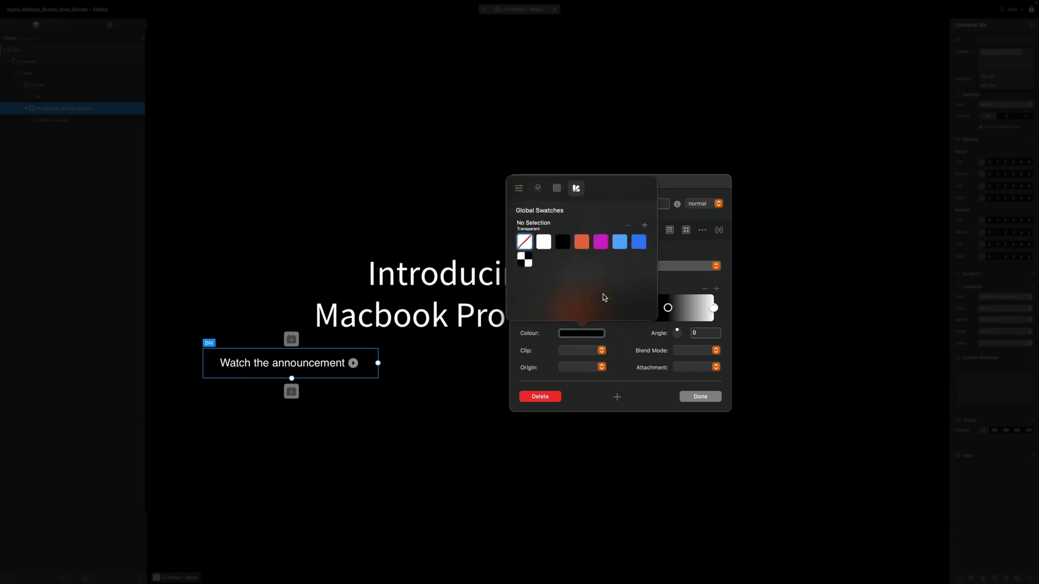
click(604, 245)
- Colour the third and end gradient stops light blue and blue
click(668, 308)
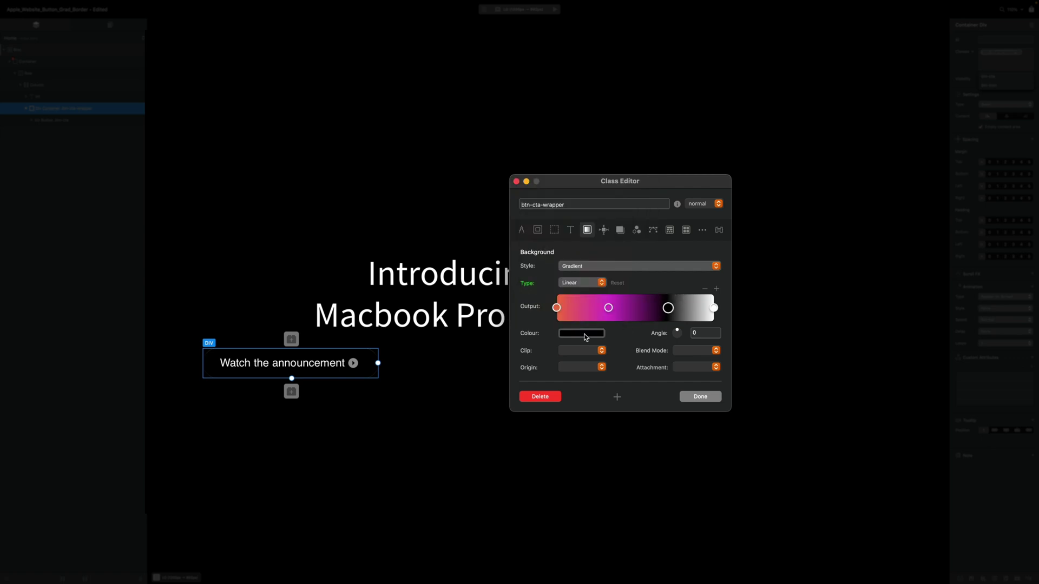
click(585, 334)
click(620, 242)
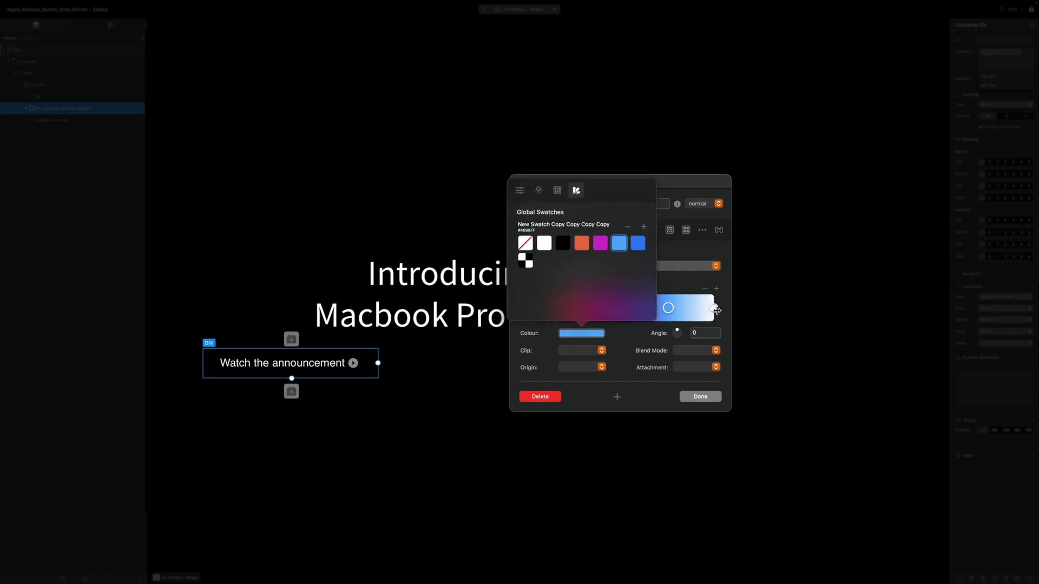
click(714, 308)
click(600, 334)
click(639, 244)
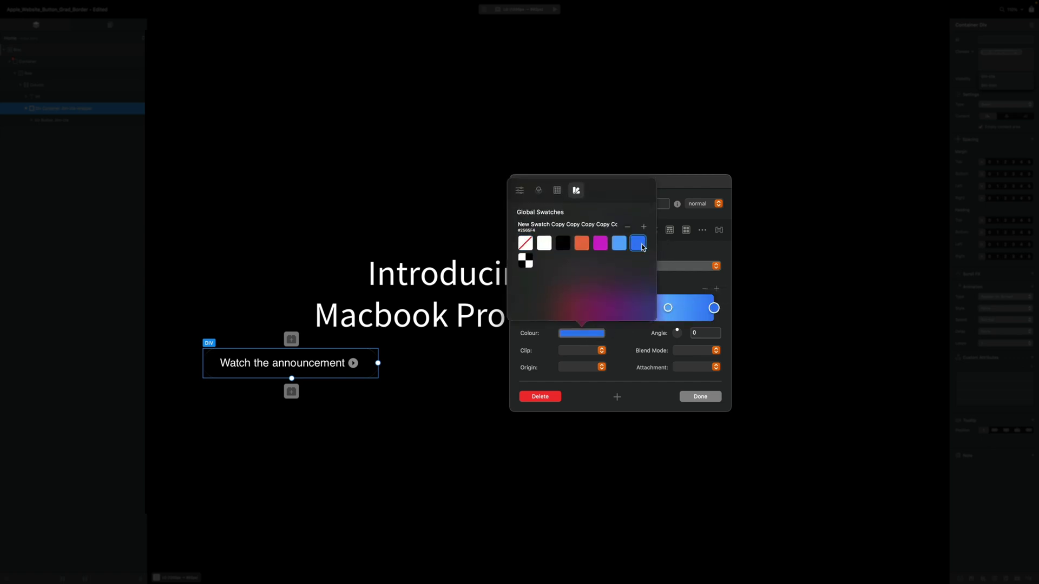
click(628, 353)
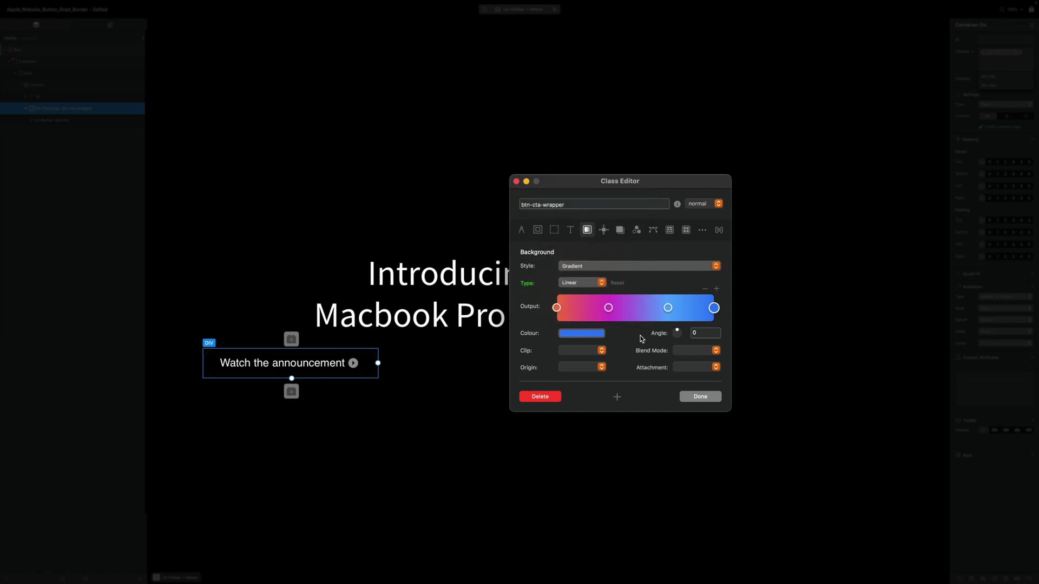
- Set the gradient angle to 90 degrees
click(680, 339)
drag(681, 339, 683, 332)
click(704, 333)
double_click(704, 333)
mouse_move(681, 336)
mouse_down()
mouse_move(666, 342)
mouse_move(685, 339)
mouse_up()
drag(665, 346, 696, 331)
double_click(696, 331)
text(90)
key(Return)
click(538, 230)
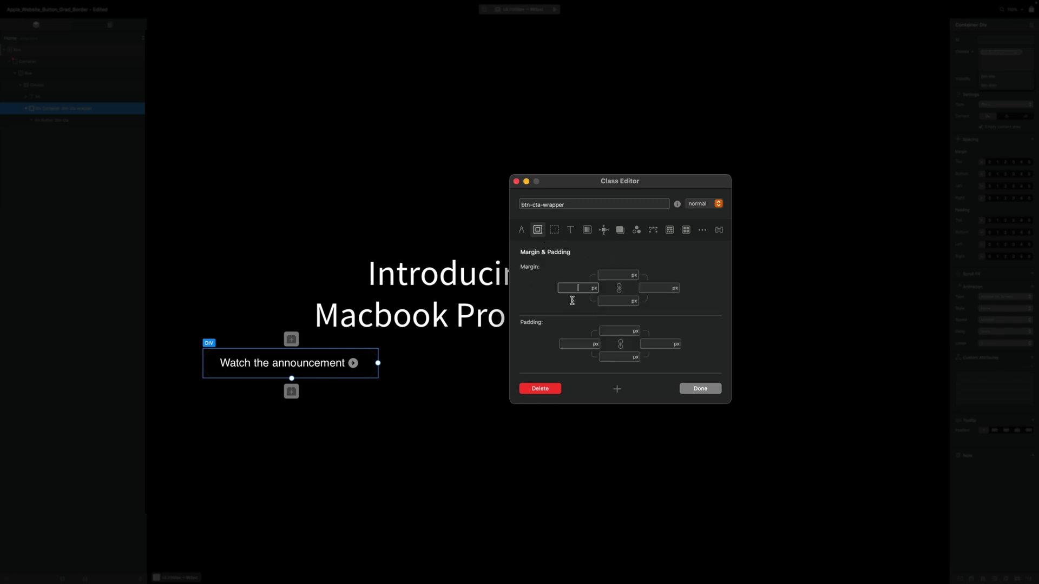
- Set the wrapper's left and right margins to auto and close the Class Editor
click(553, 231)
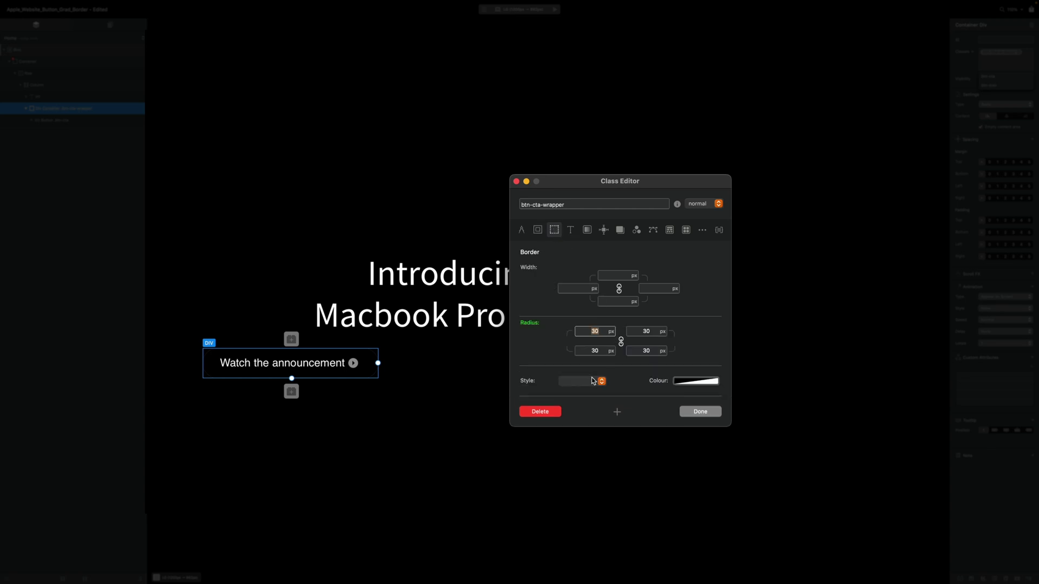
click(521, 230)
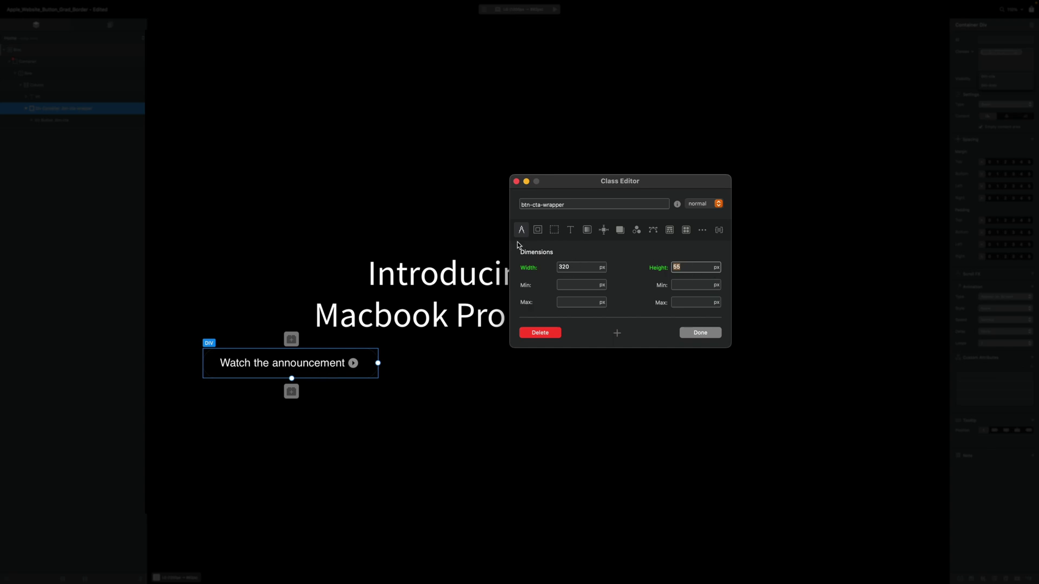
click(538, 230)
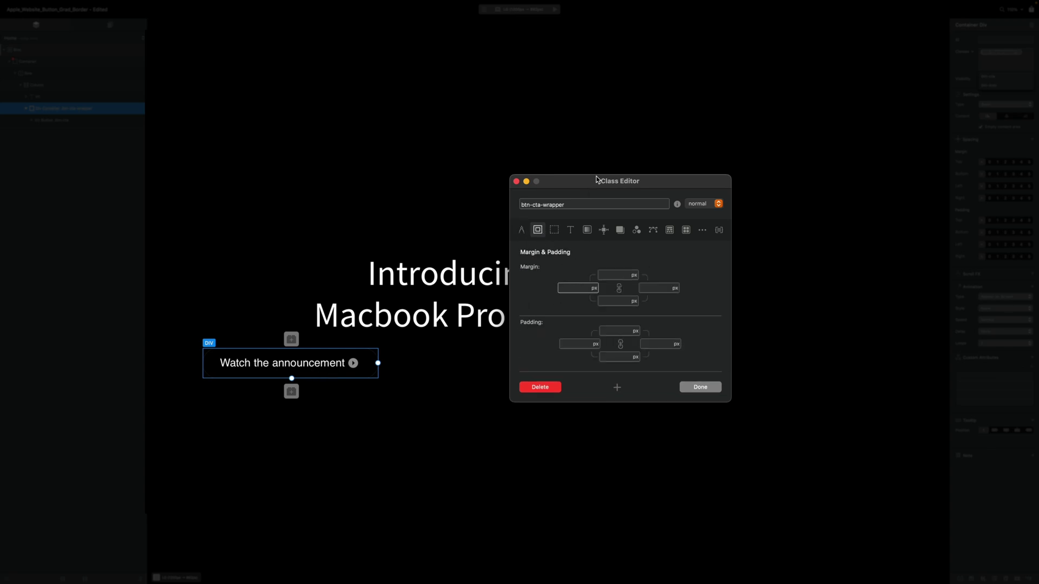
drag(605, 181, 767, 207)
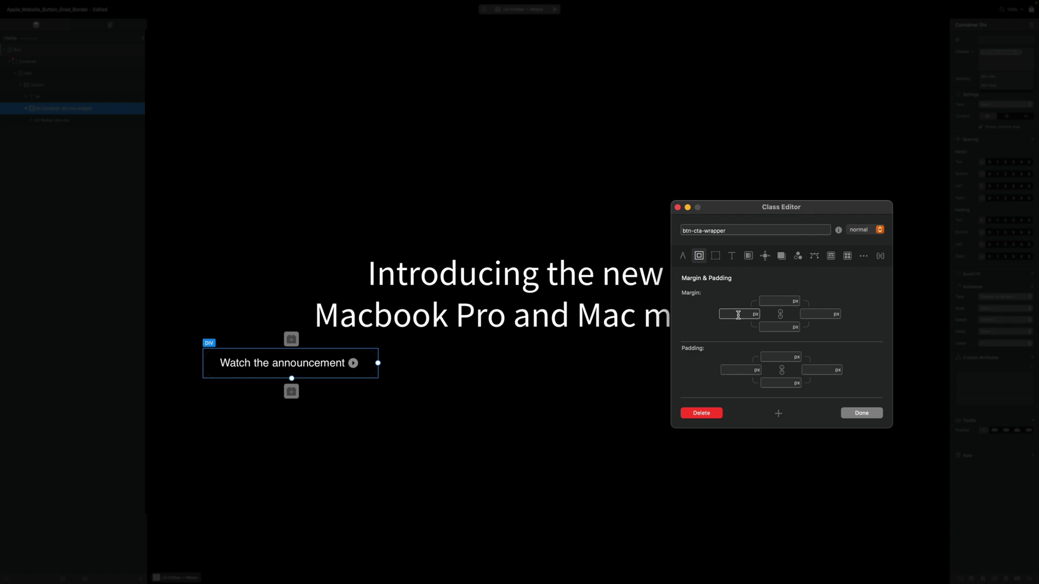
text(auto)
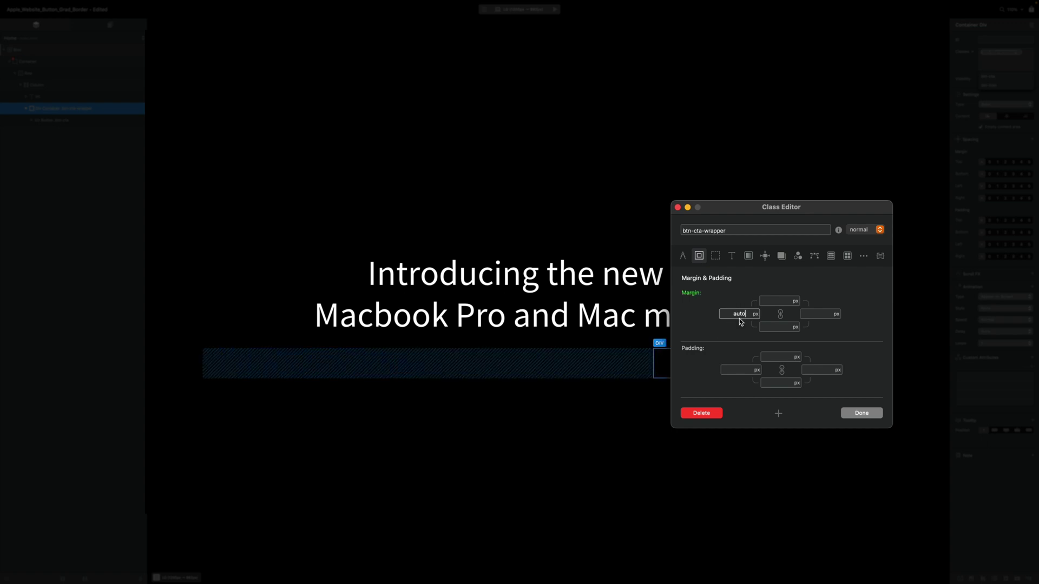
click(813, 314)
text(auto)
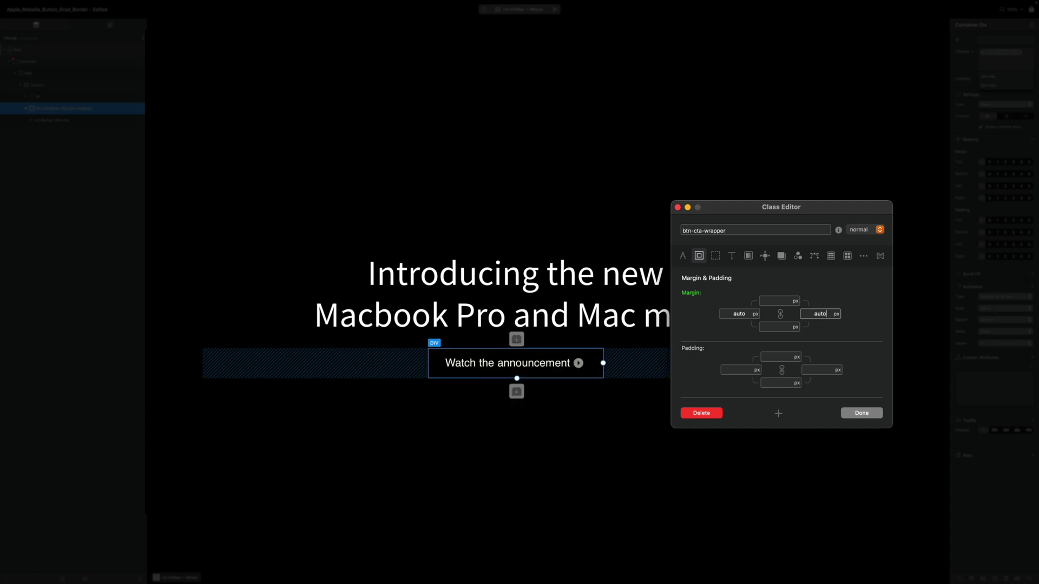
click(865, 414)
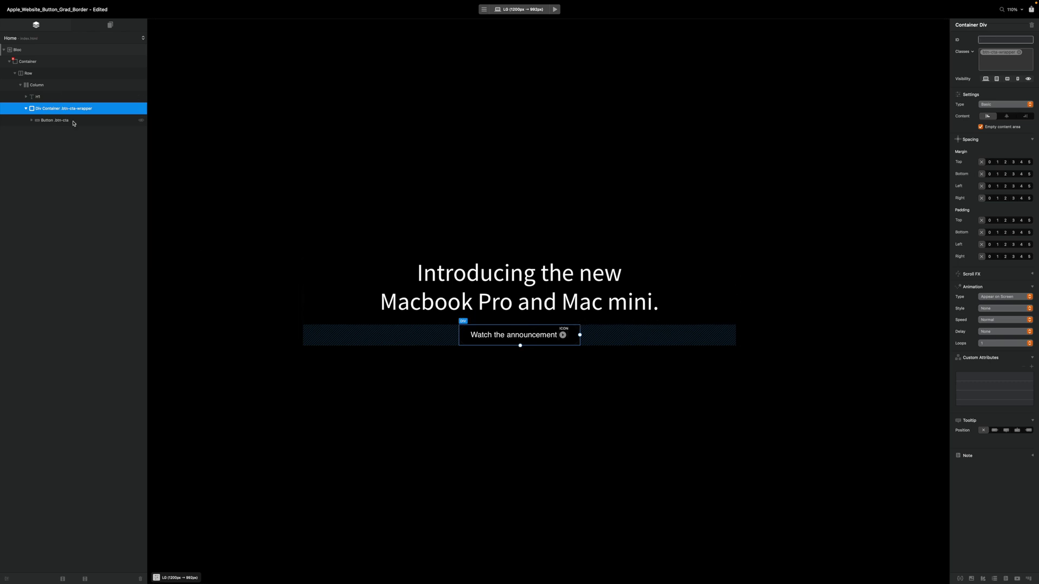
click(73, 121)
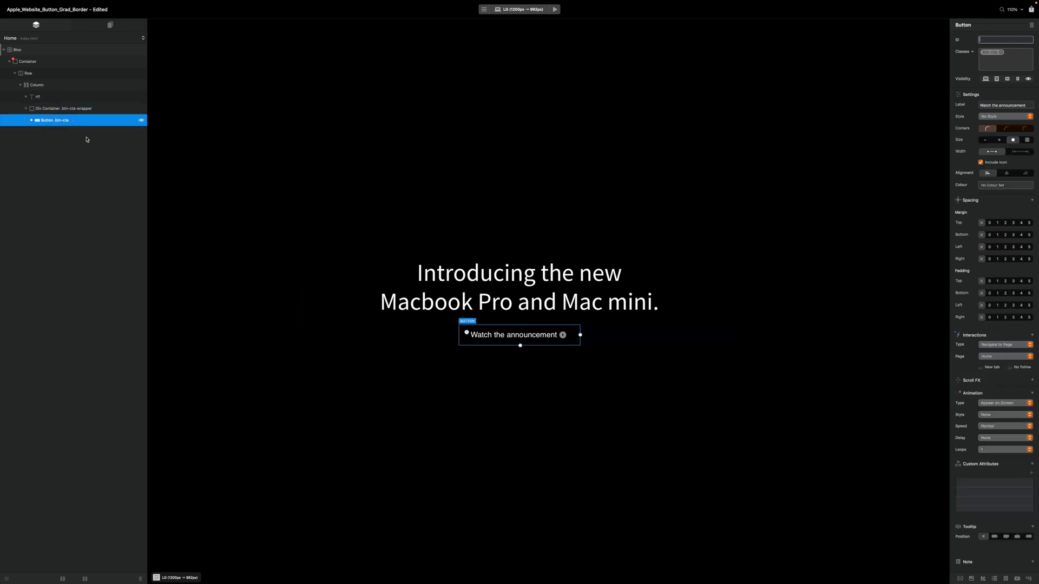
- Open the btn-cta class and set its background Clip to Padding Box
double_click(993, 52)
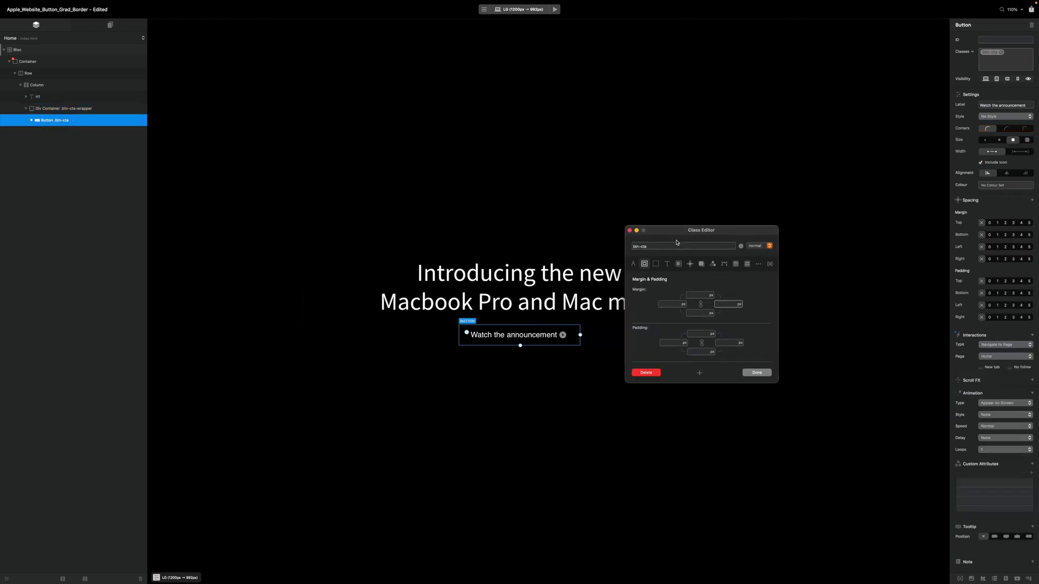
drag(682, 234, 671, 260)
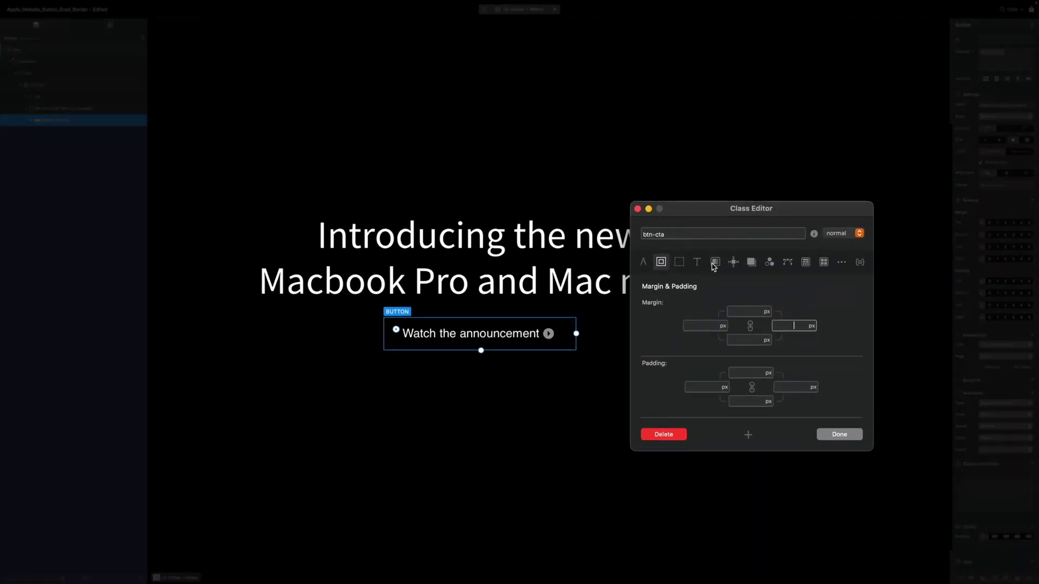
click(716, 263)
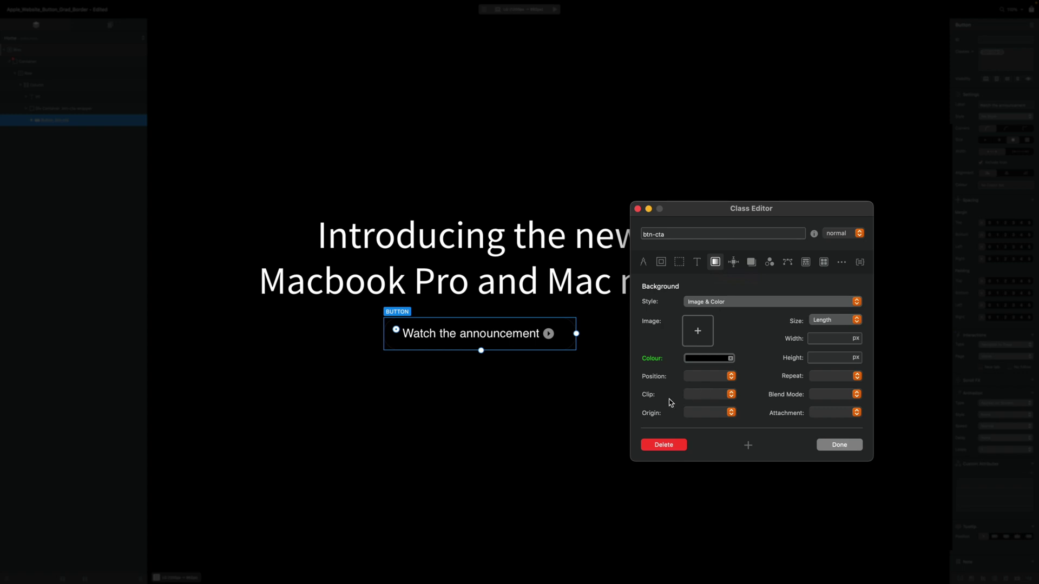
click(705, 401)
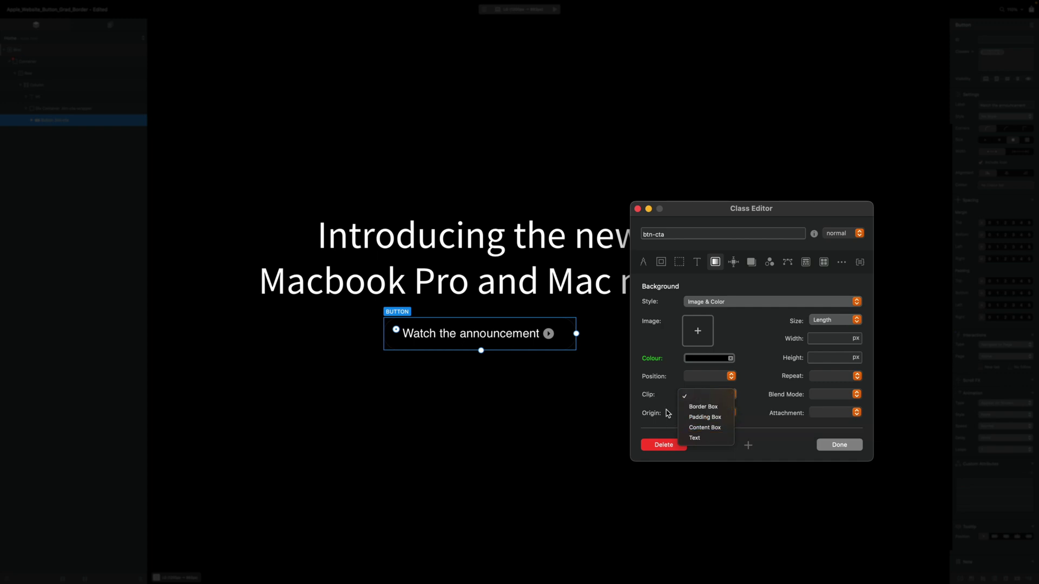
click(725, 418)
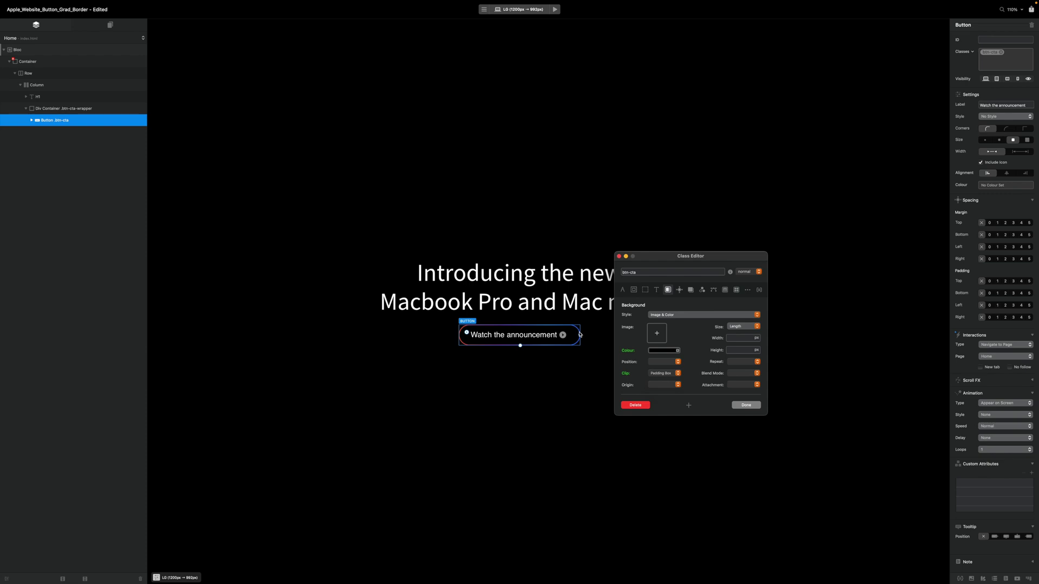
click(556, 10)
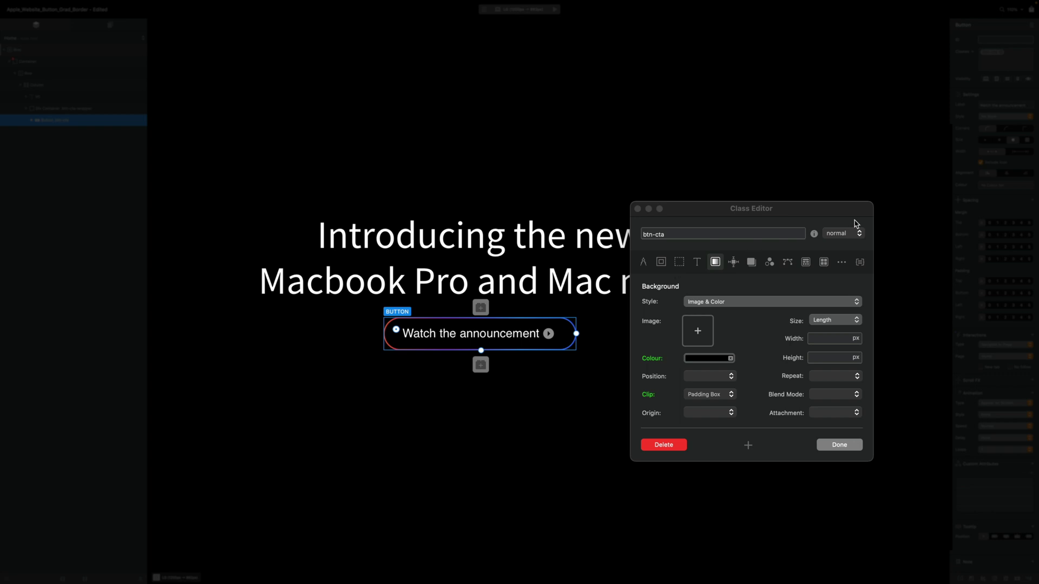
- In the :hover state, set the btn-cta border colour to the white swatch and close the editor
click(852, 237)
click(837, 245)
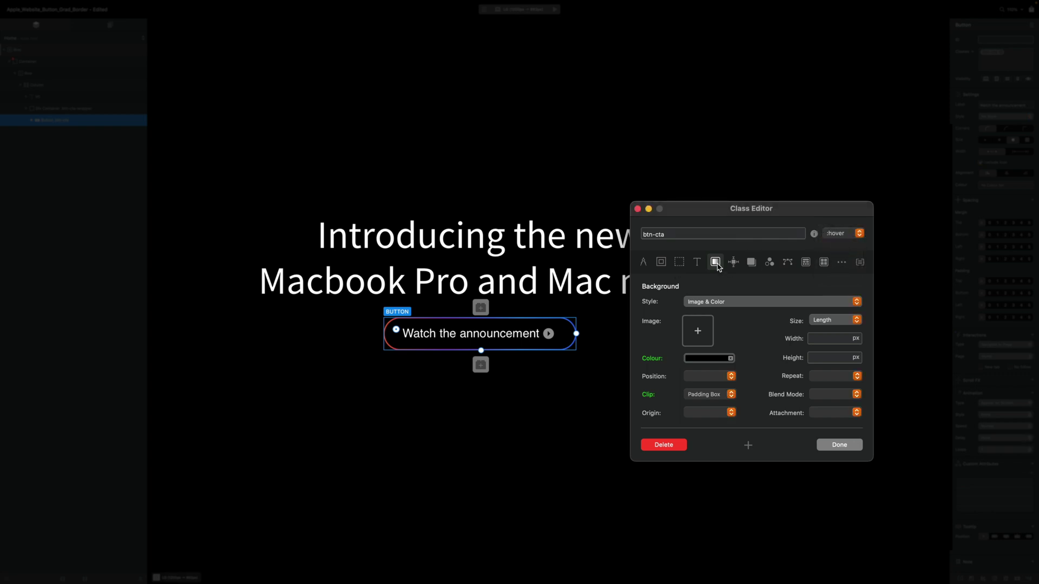
click(662, 262)
click(678, 263)
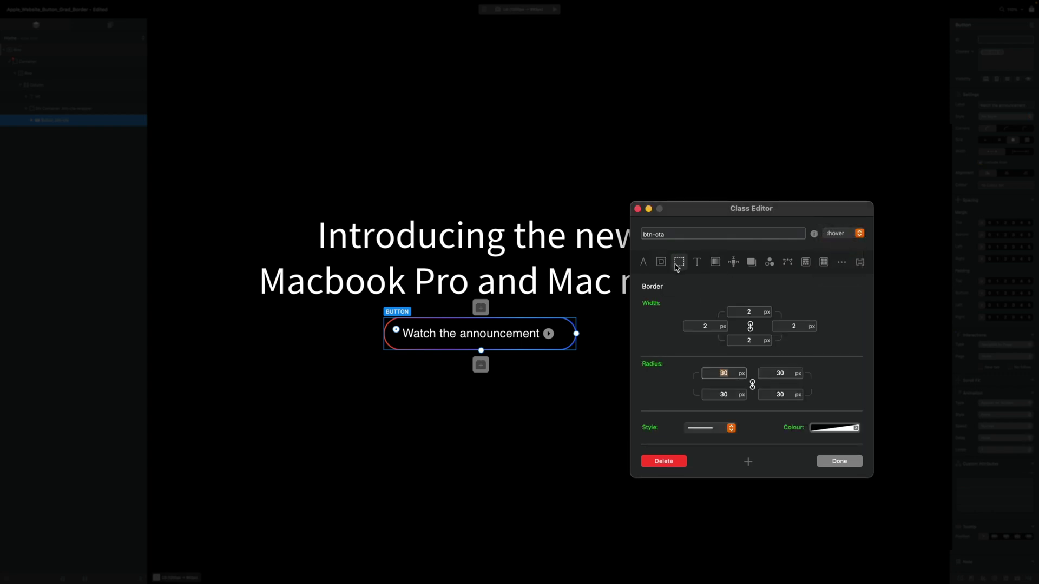
click(822, 430)
click(793, 334)
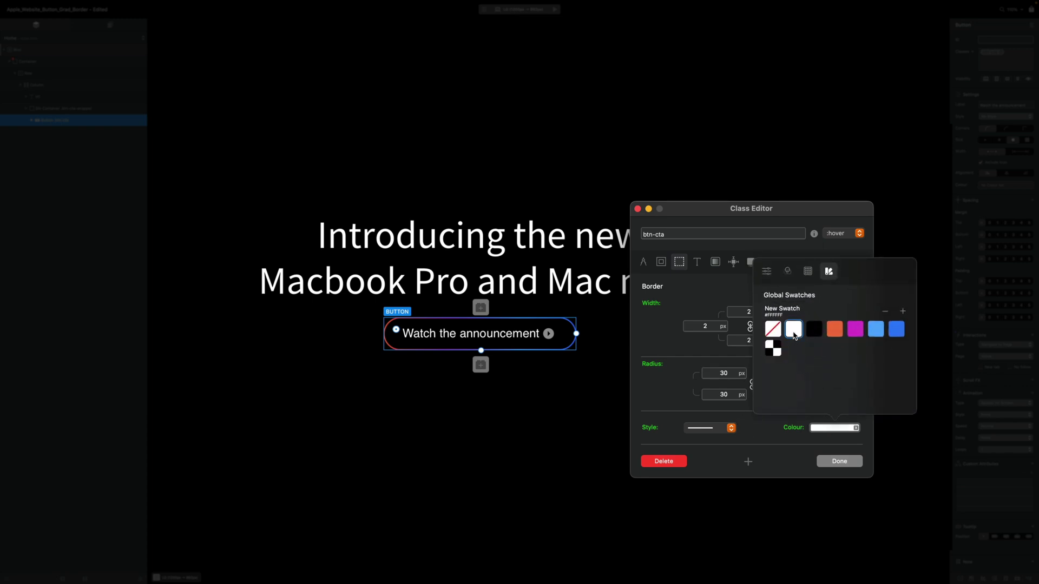
click(839, 462)
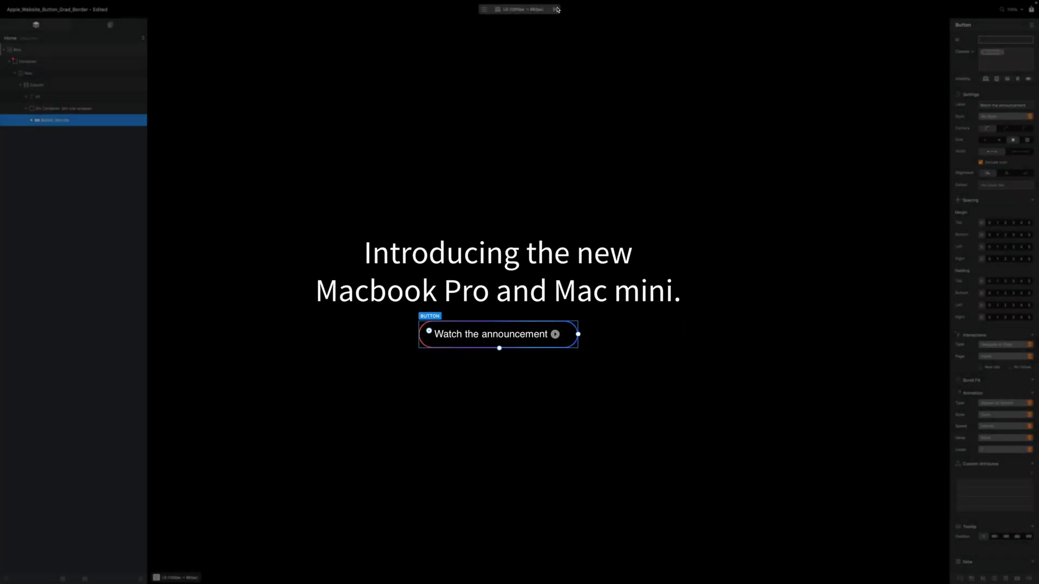